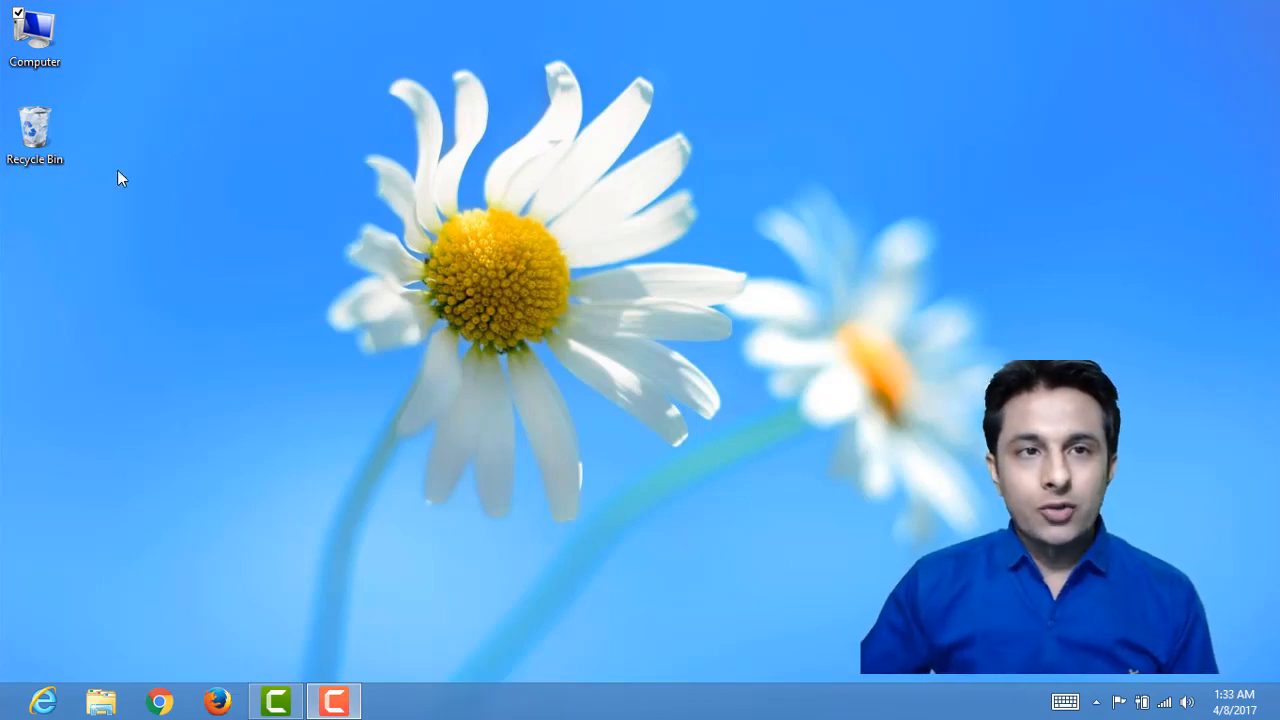
# Open the extracted UFT1400_DVD folder on the New Volume (F:) drive.
pyautogui.doubleClick(34, 32)
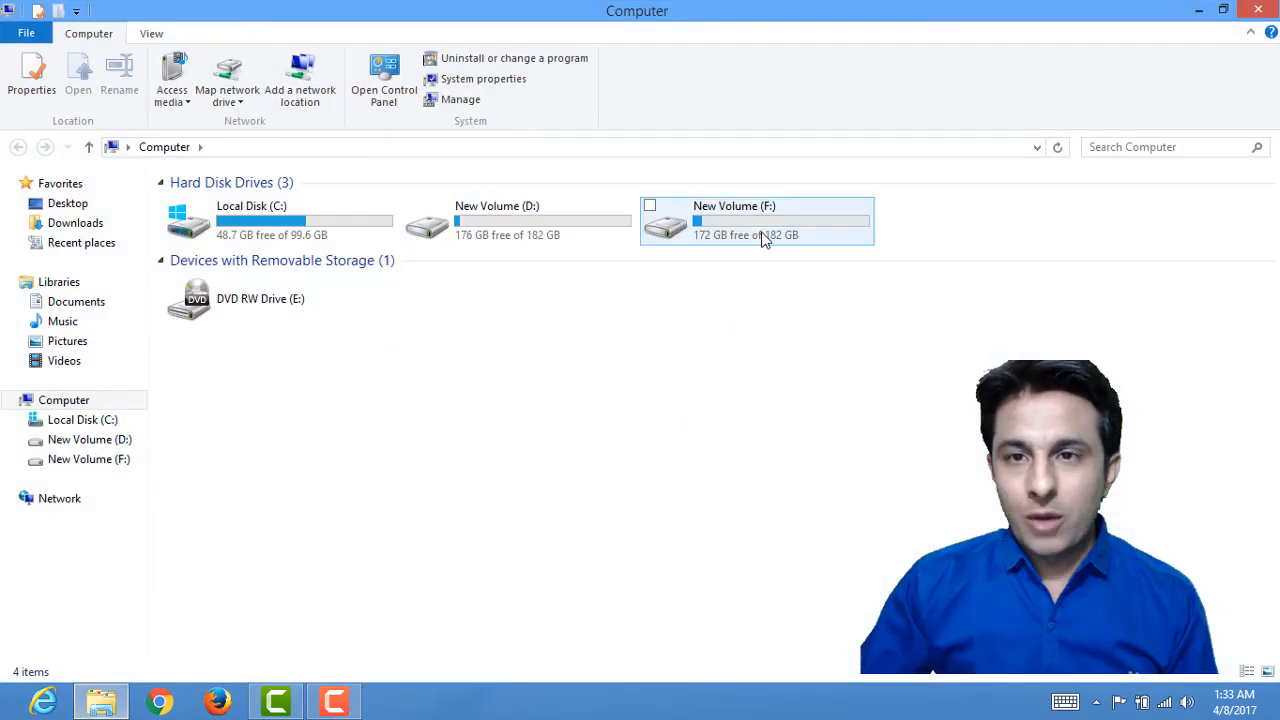
pyautogui.doubleClick(765, 236)
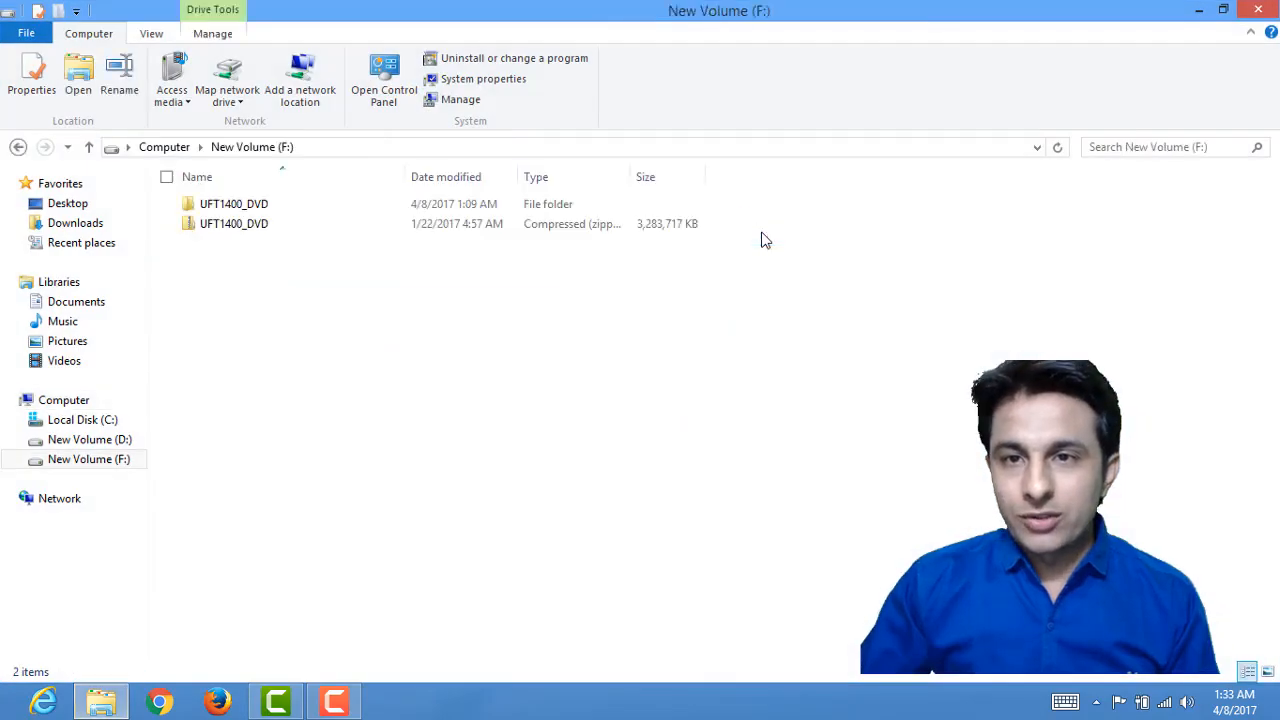
pyautogui.click(224, 225)
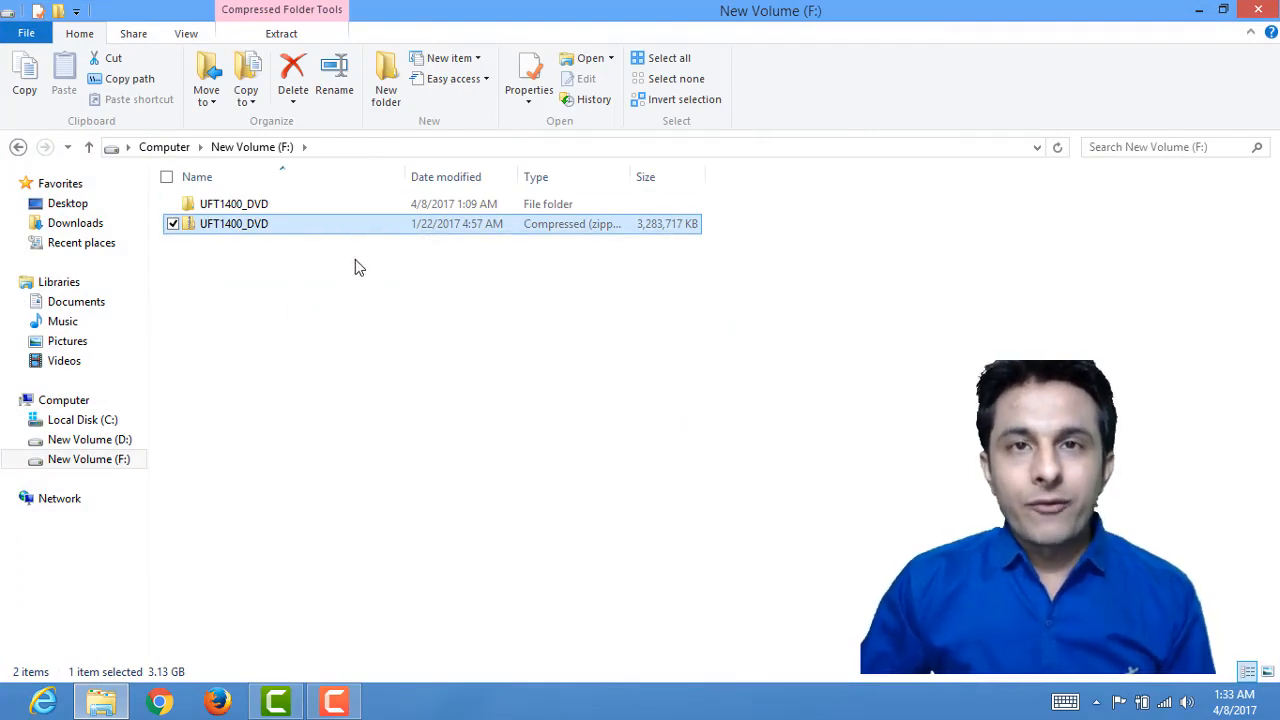
pyautogui.press('Up')
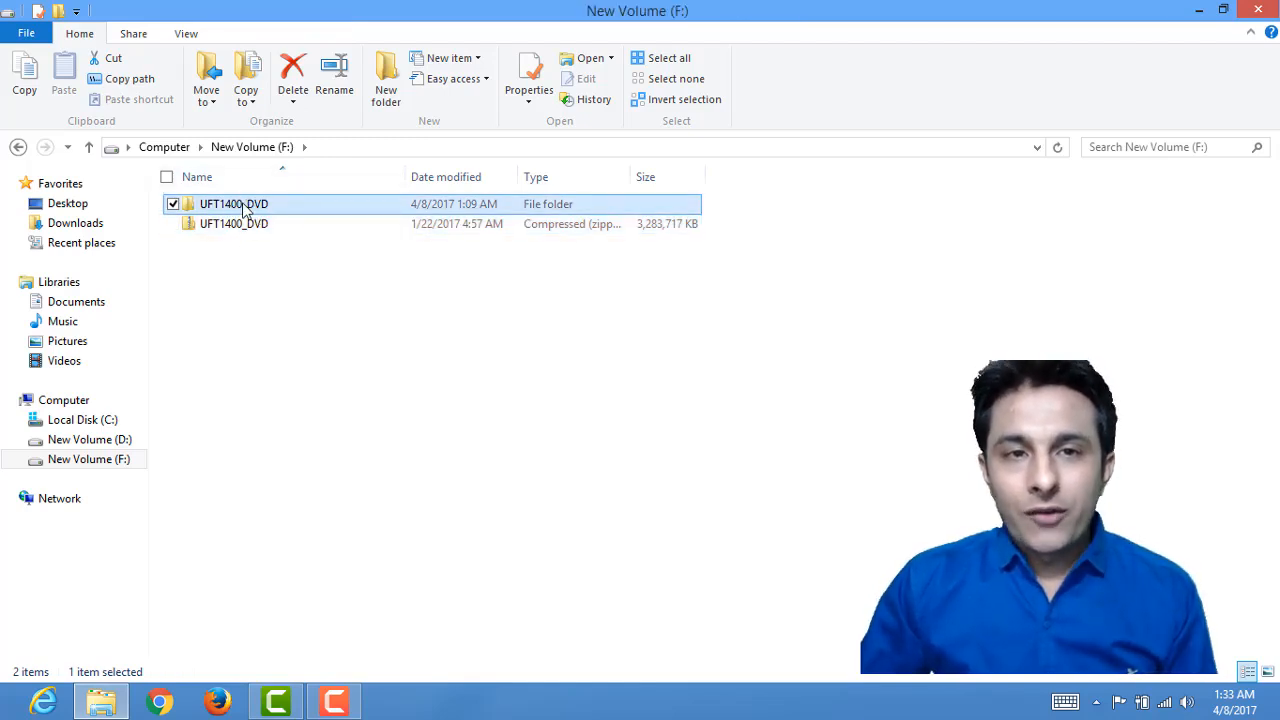
pyautogui.doubleClick(245, 208)
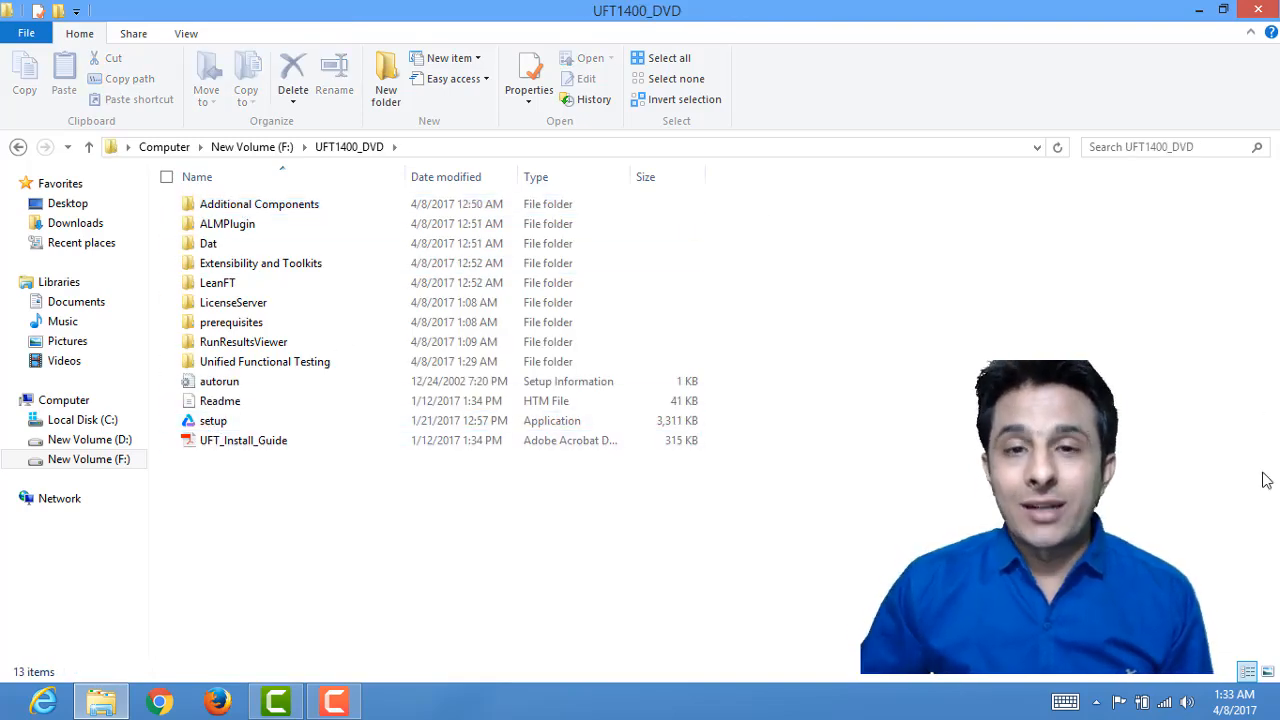
# Run the setup application as administrator and start Unified Functional Testing Setup.
pyautogui.rightClick(228, 428)
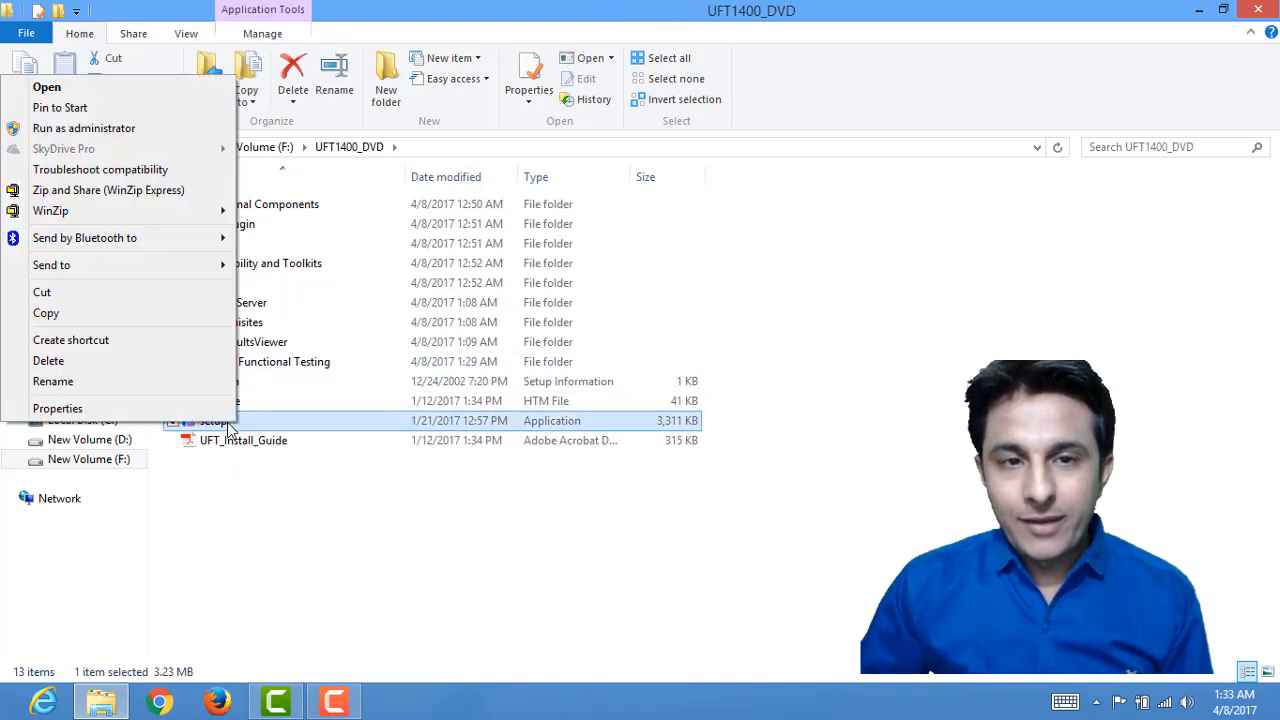
pyautogui.click(183, 128)
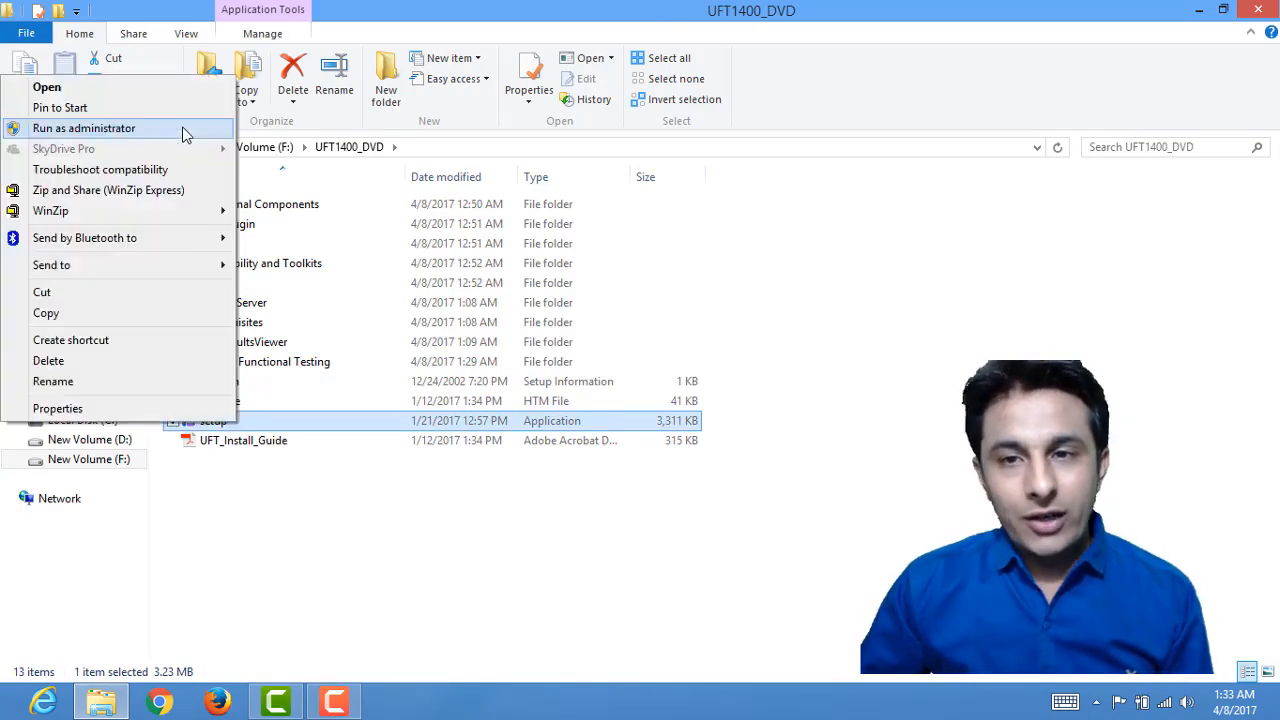
pyautogui.click(183, 128)
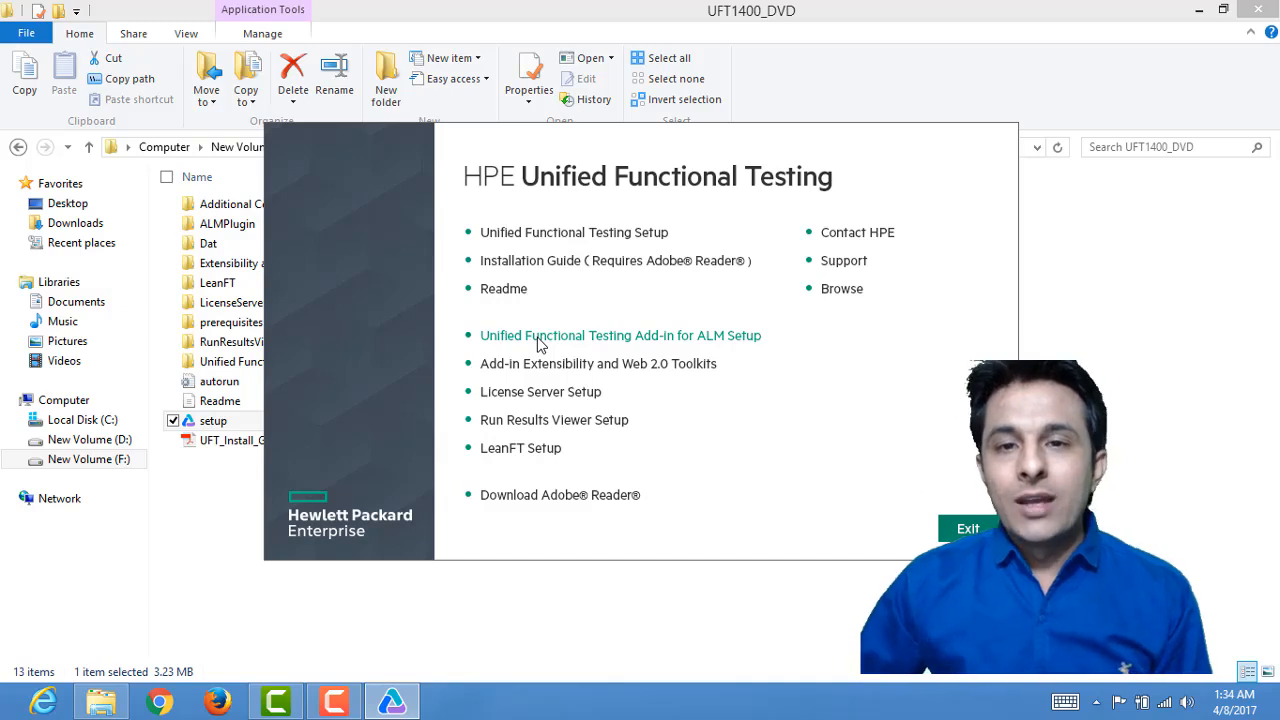
pyautogui.click(563, 241)
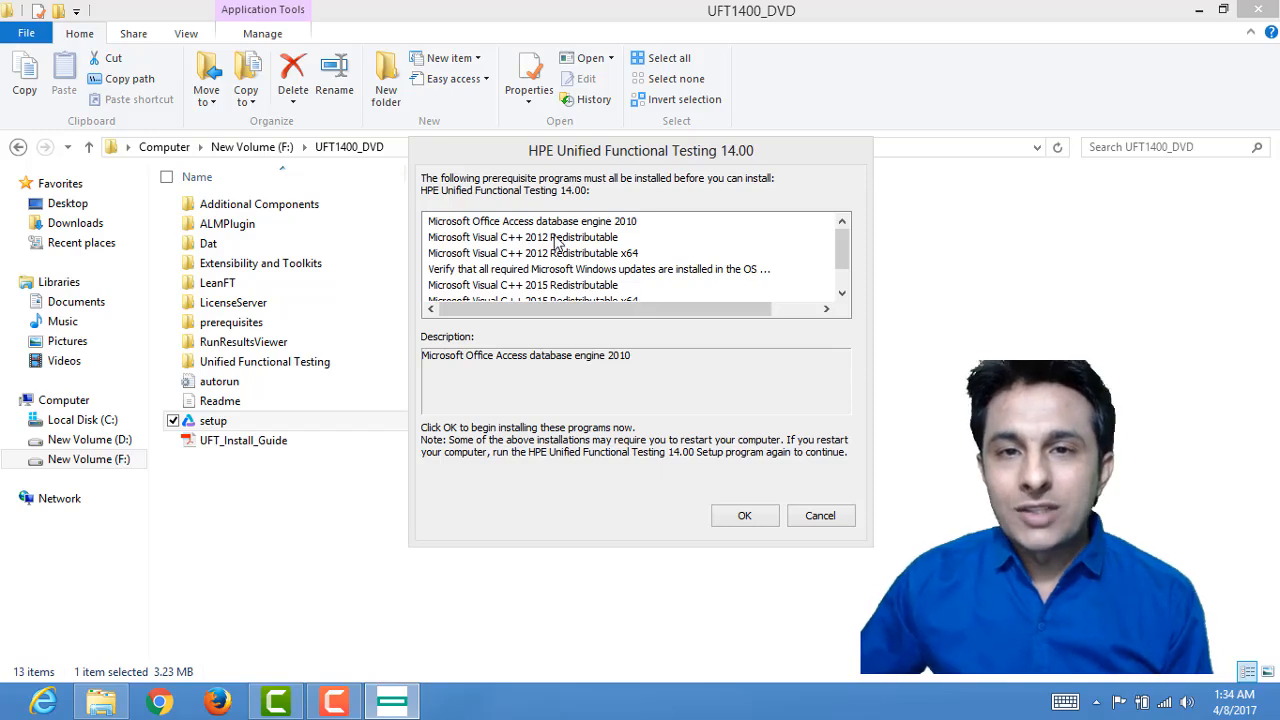
# Review the required prerequisite programs, start installing them, and minimize the folder window.
pyautogui.click(483, 229)
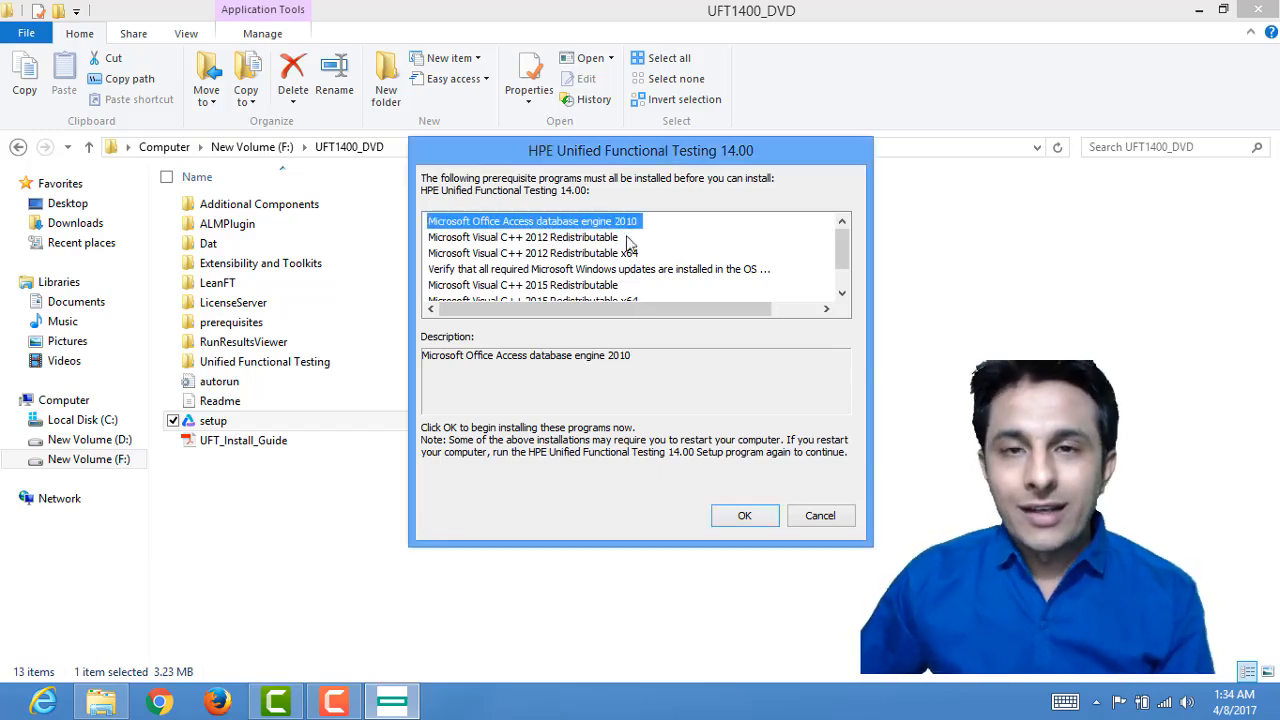
pyautogui.click(517, 241)
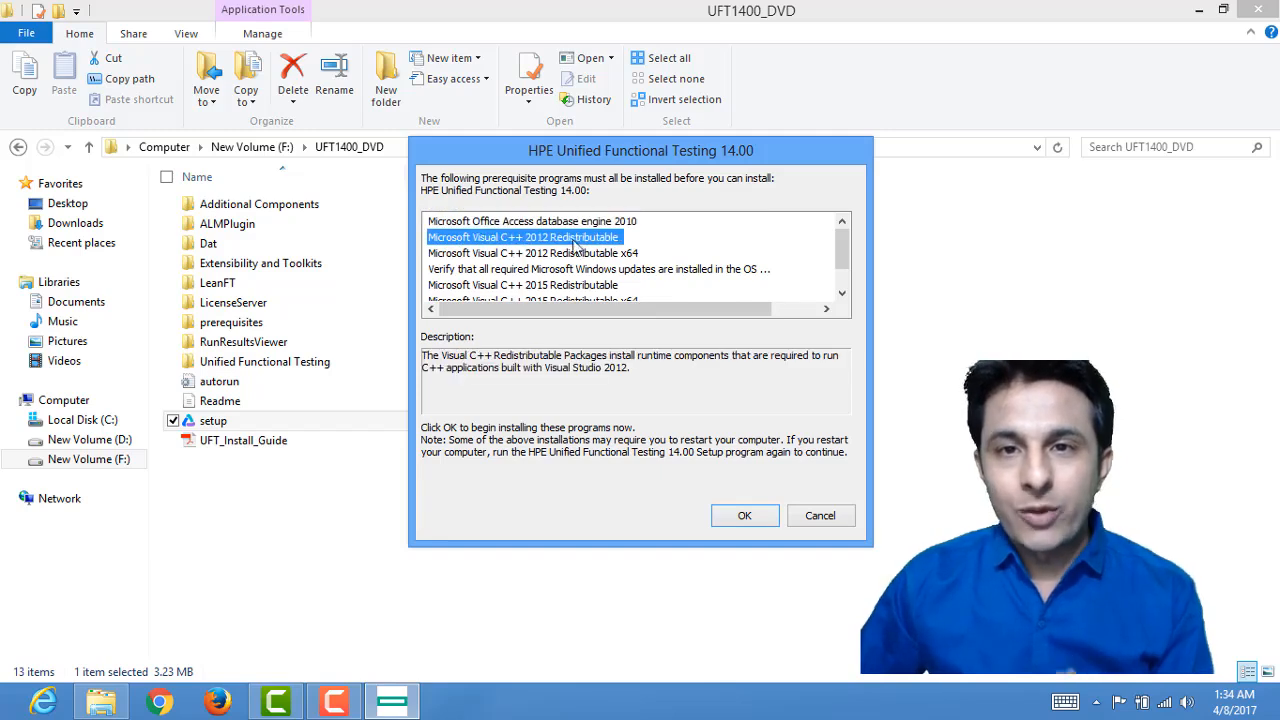
pyautogui.click(486, 255)
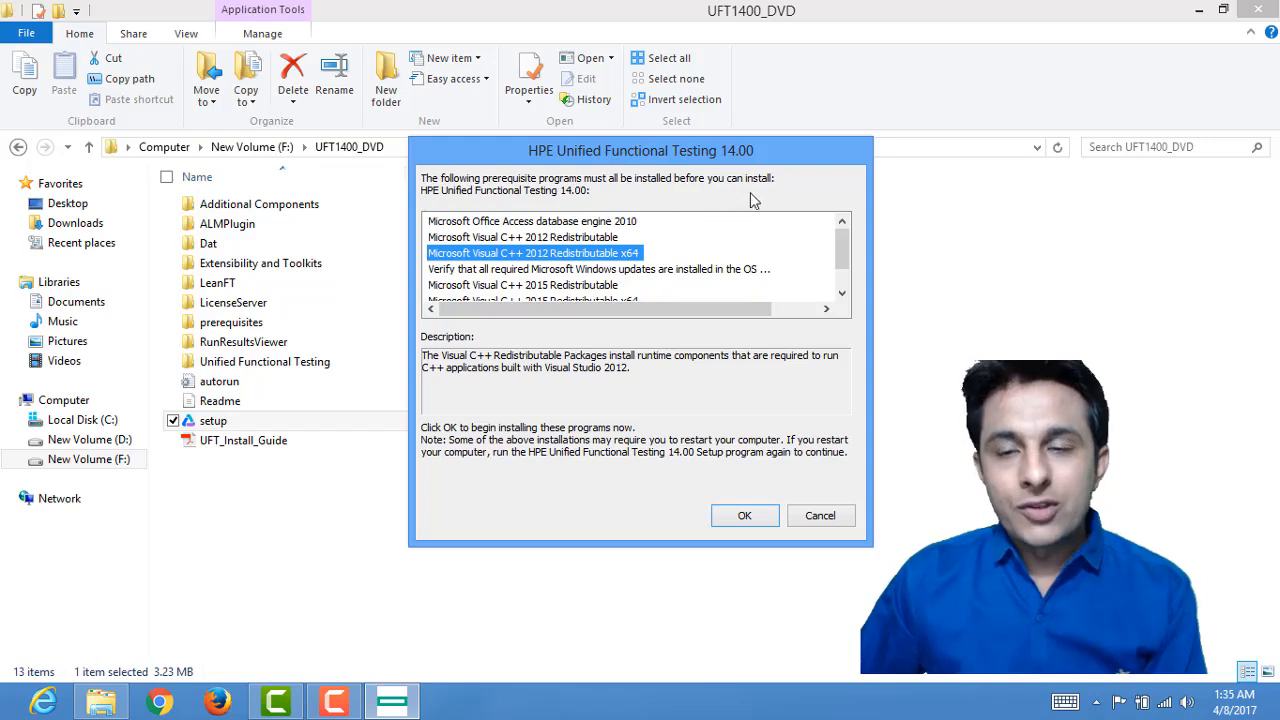
pyautogui.click(757, 516)
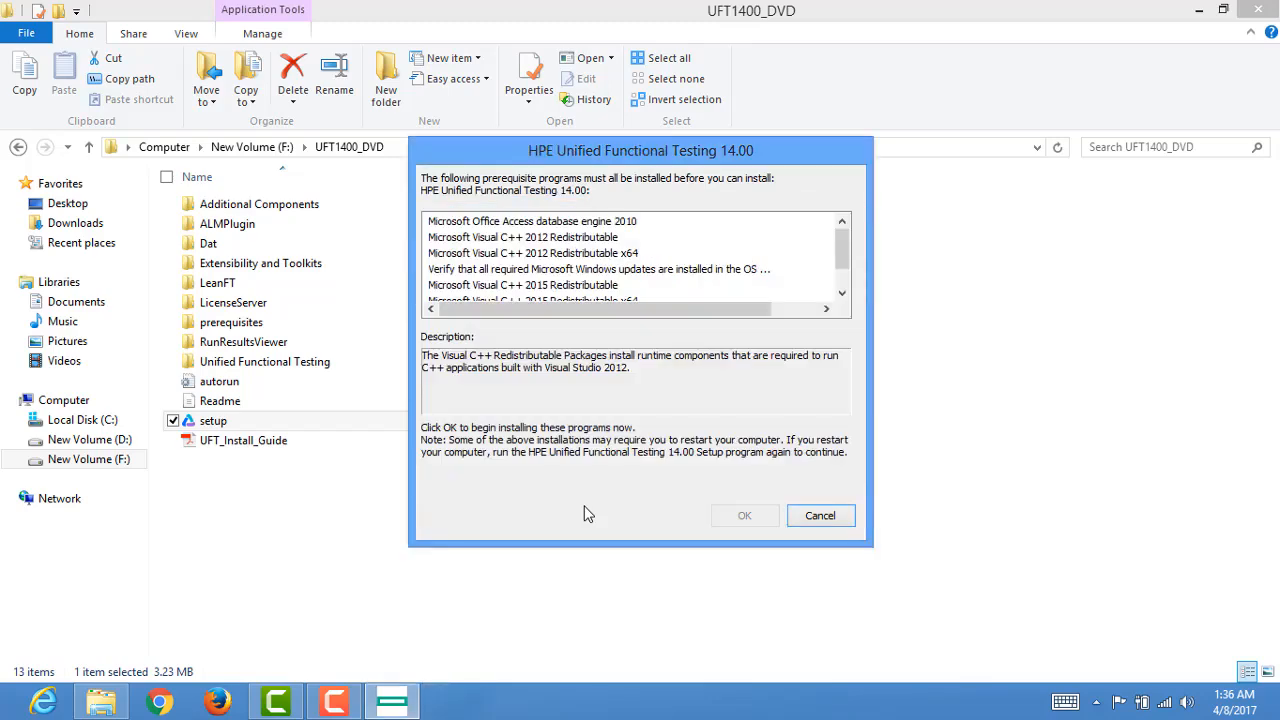
pyautogui.click(1199, 10)
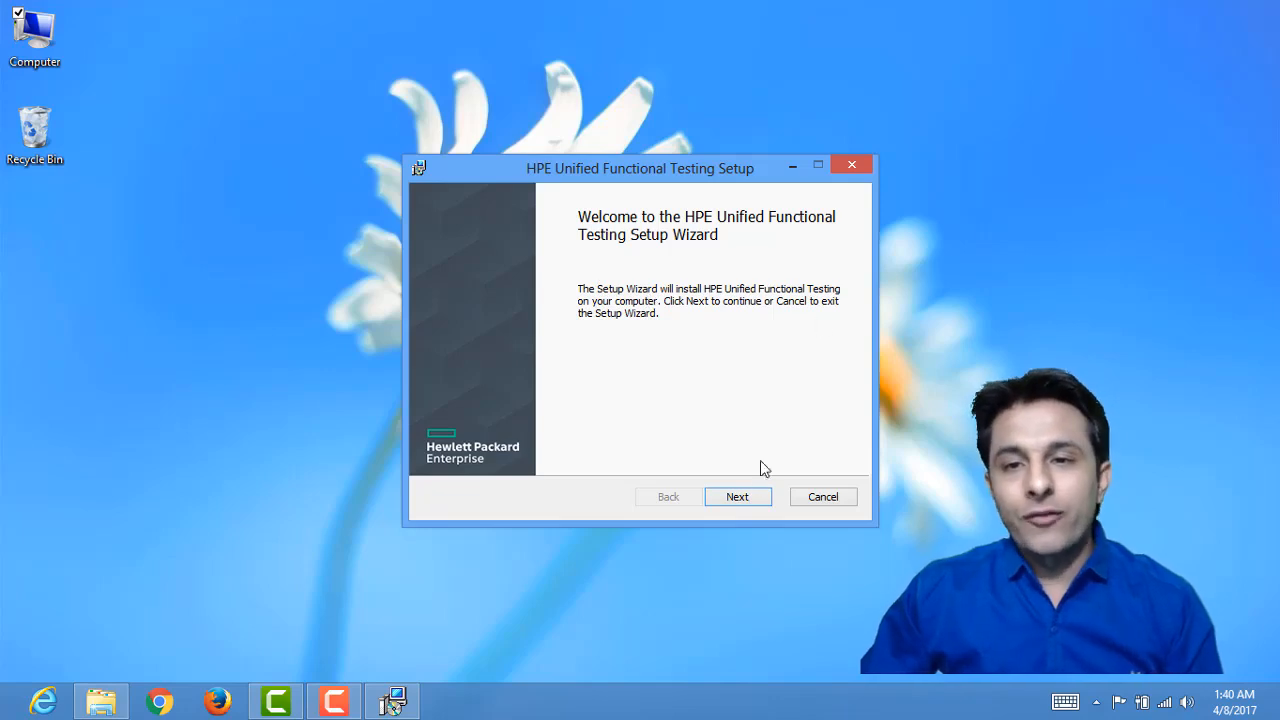
# Accept the license agreement, keep the desktop and start menu shortcuts enabled, and continue to the custom setup page.
pyautogui.click(757, 494)
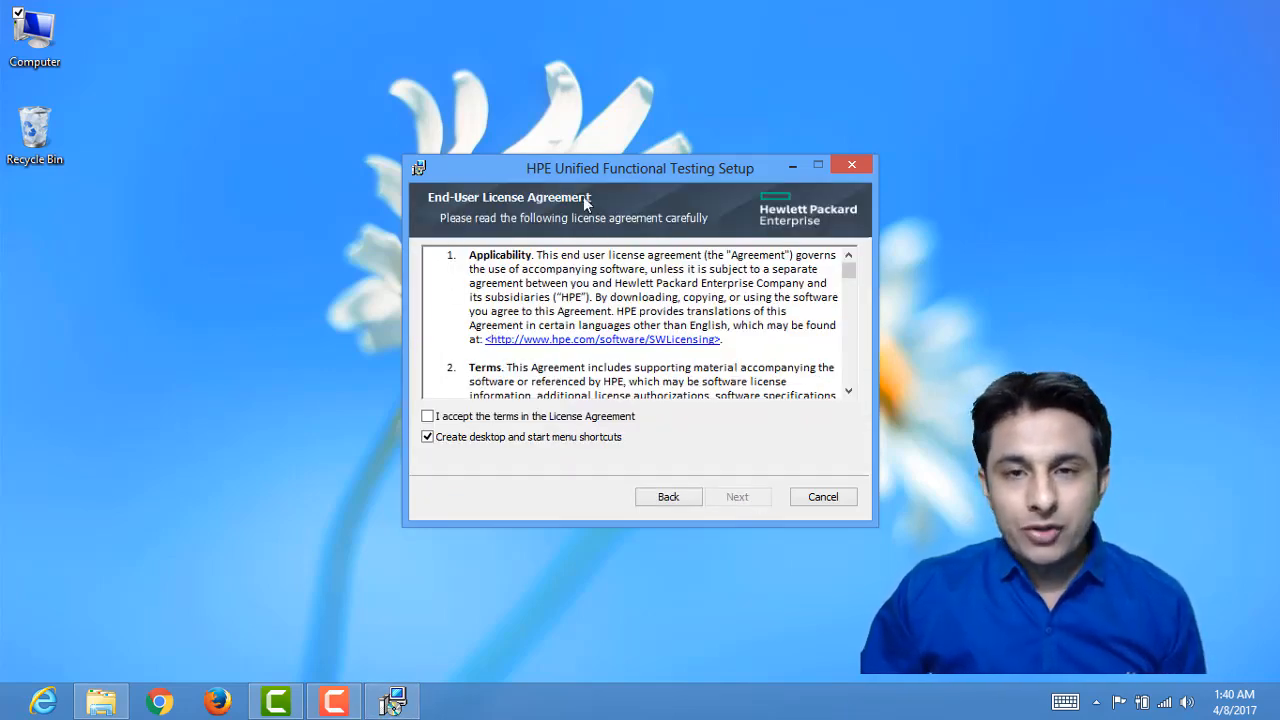
pyautogui.click(428, 416)
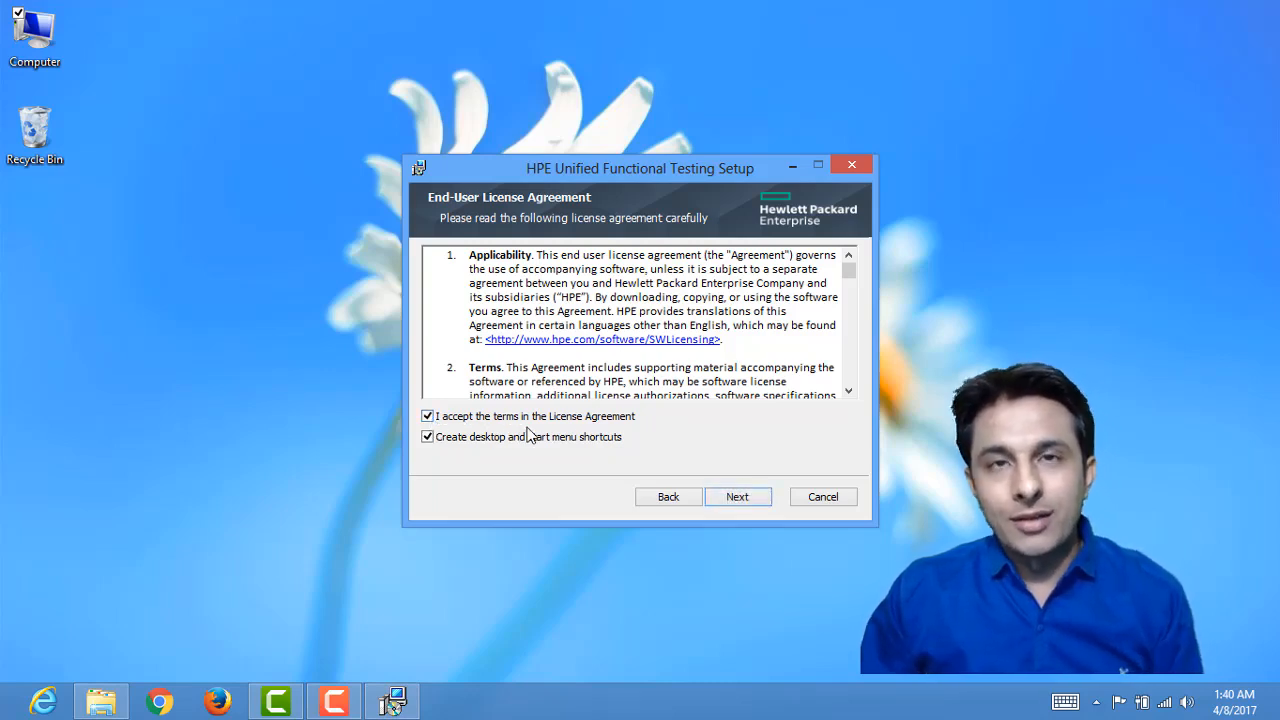
pyautogui.click(740, 497)
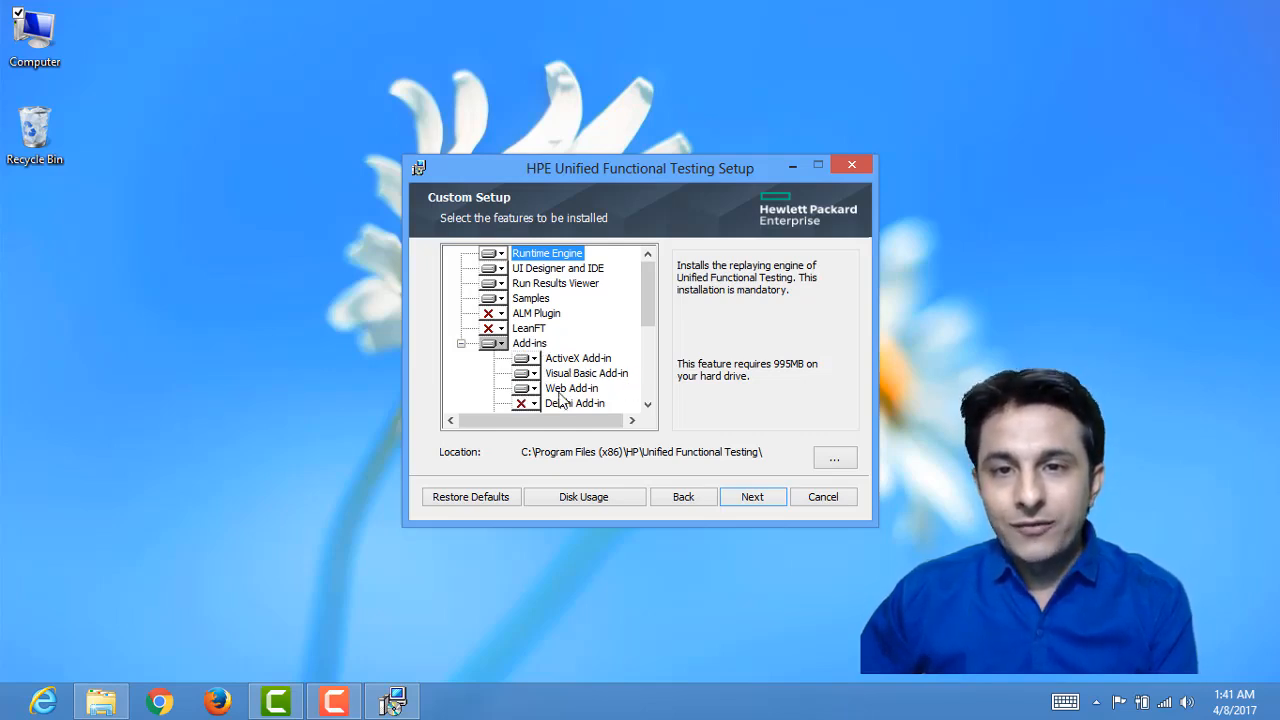
# Set the .NET Add-in and the Java Add-in to be installed on the local hard drive.
pyautogui.click(647, 404)
pyautogui.click(647, 404)
pyautogui.click(647, 404)
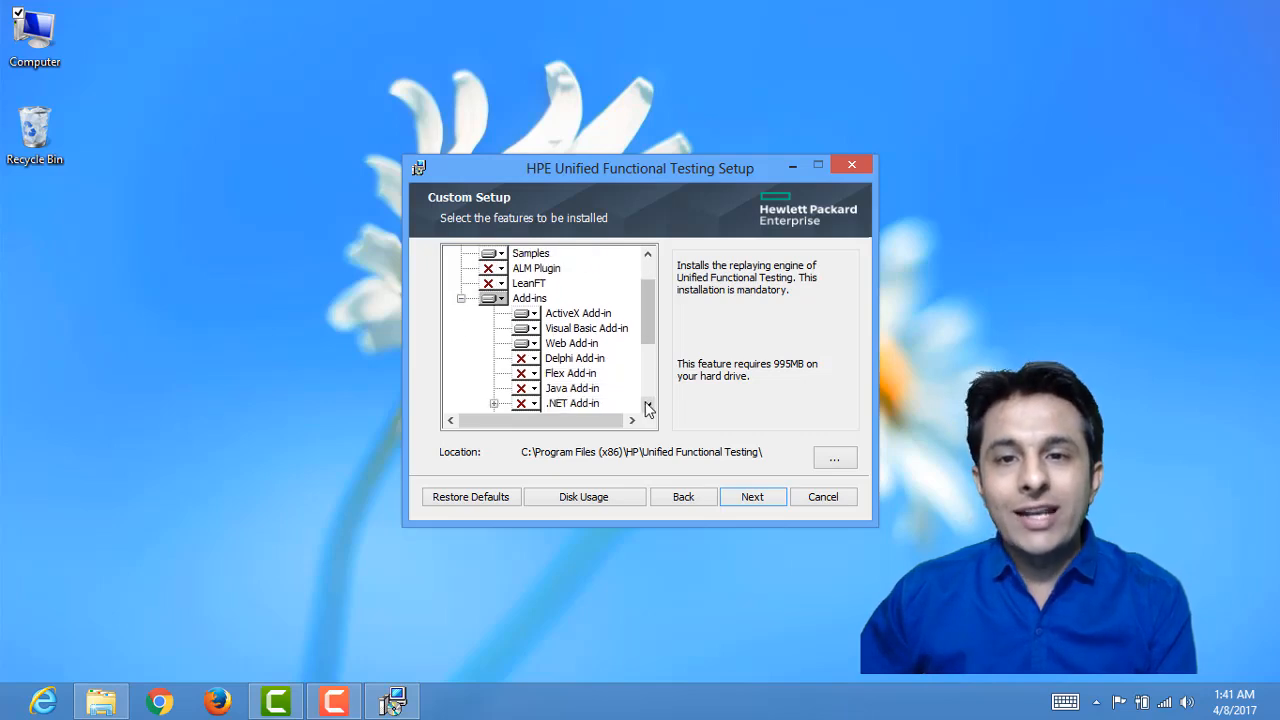
pyautogui.click(647, 404)
pyautogui.click(647, 404)
pyautogui.click(566, 362)
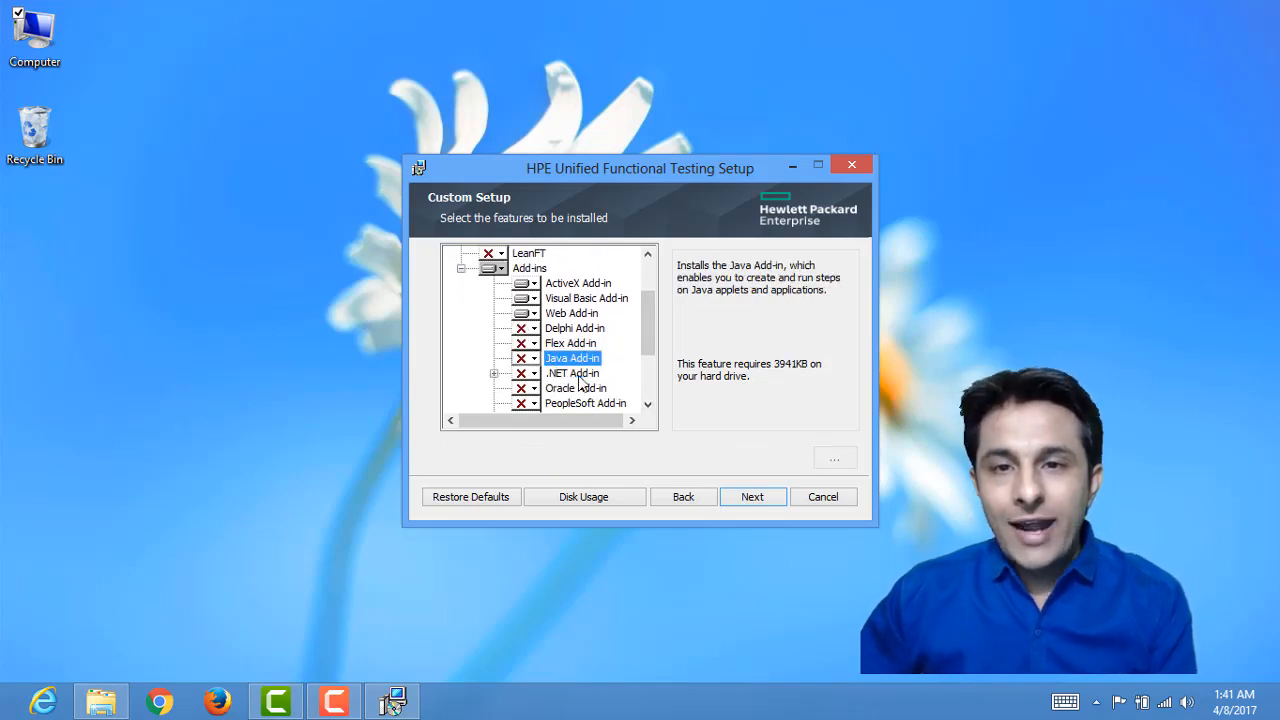
pyautogui.click(574, 376)
pyautogui.click(647, 404)
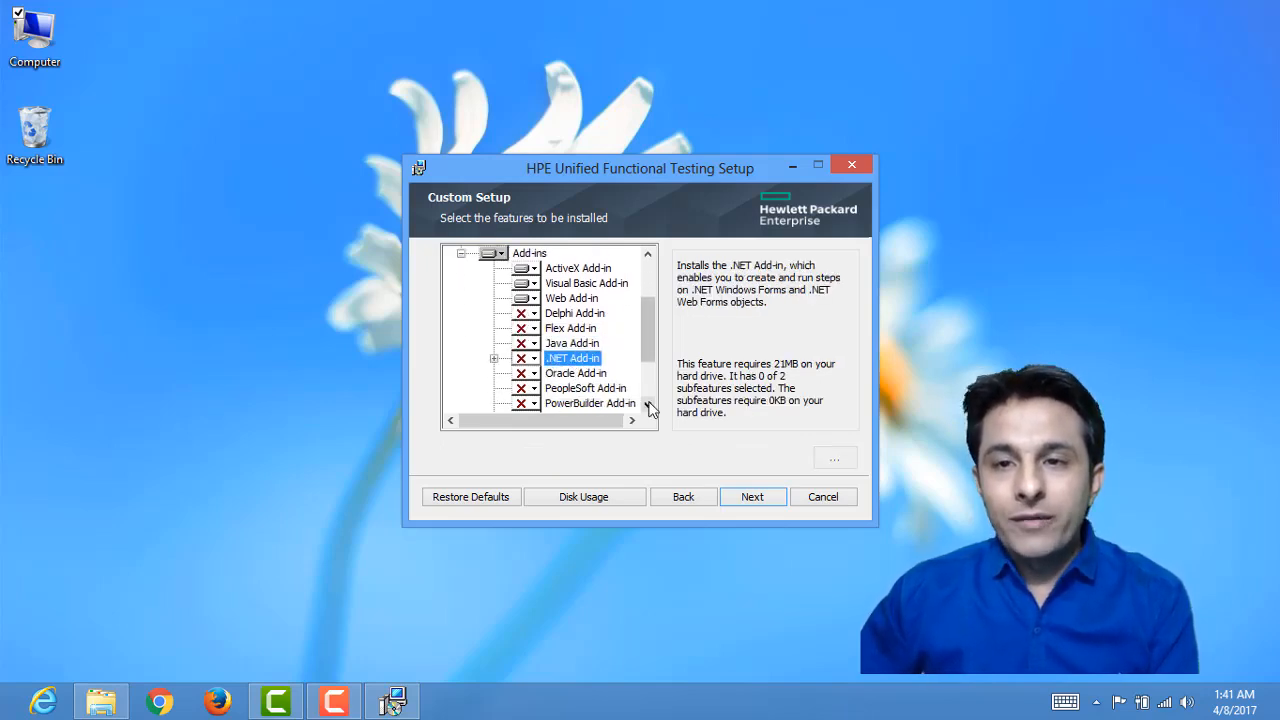
pyautogui.click(647, 404)
pyautogui.click(647, 404)
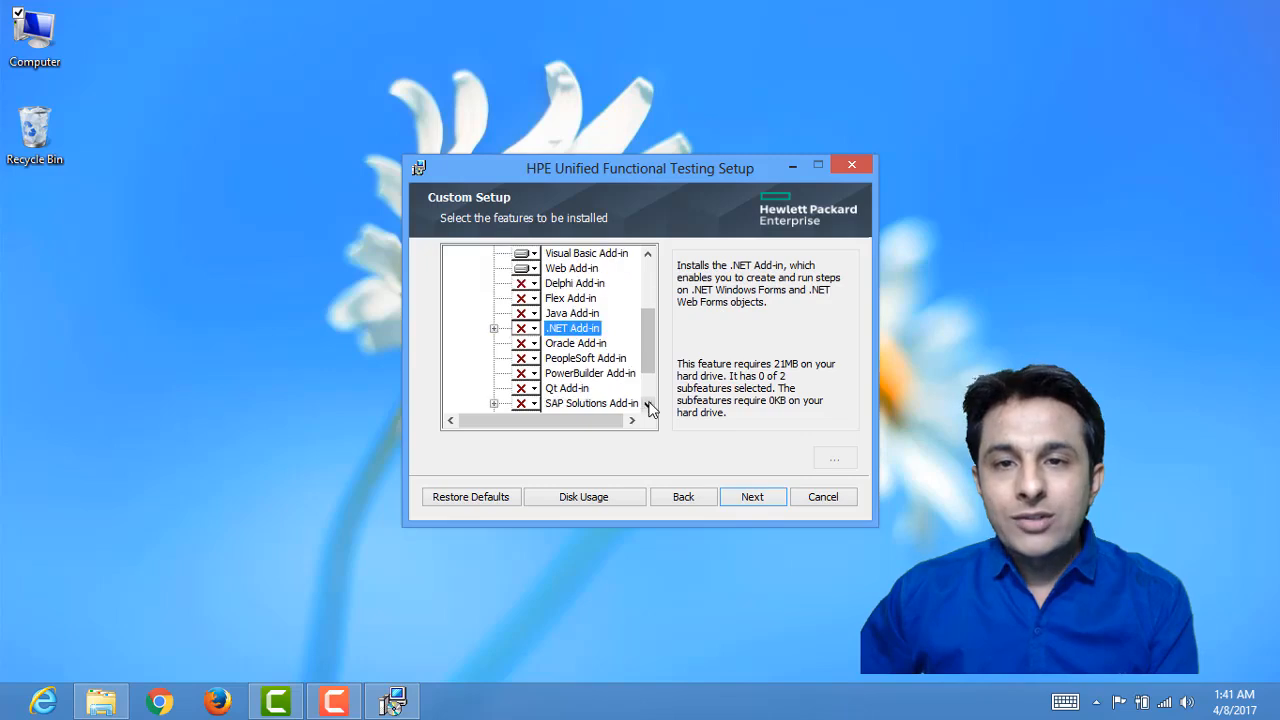
pyautogui.click(531, 329)
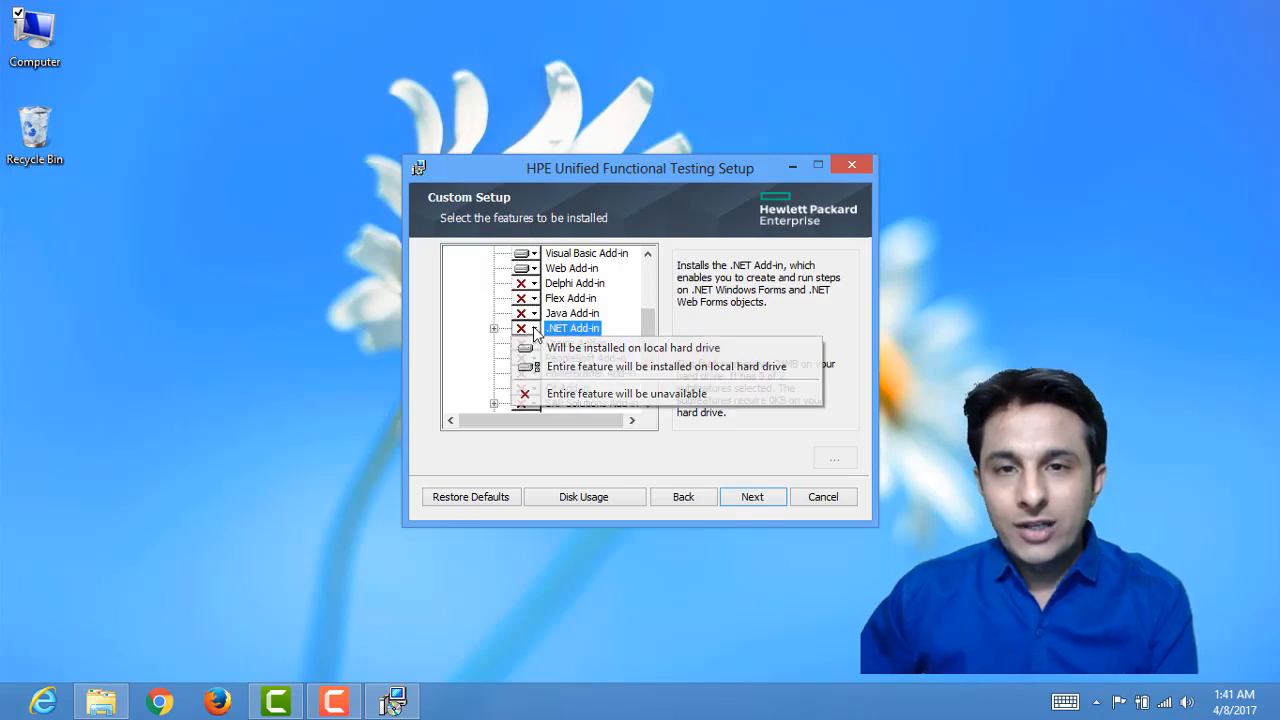
pyautogui.click(607, 349)
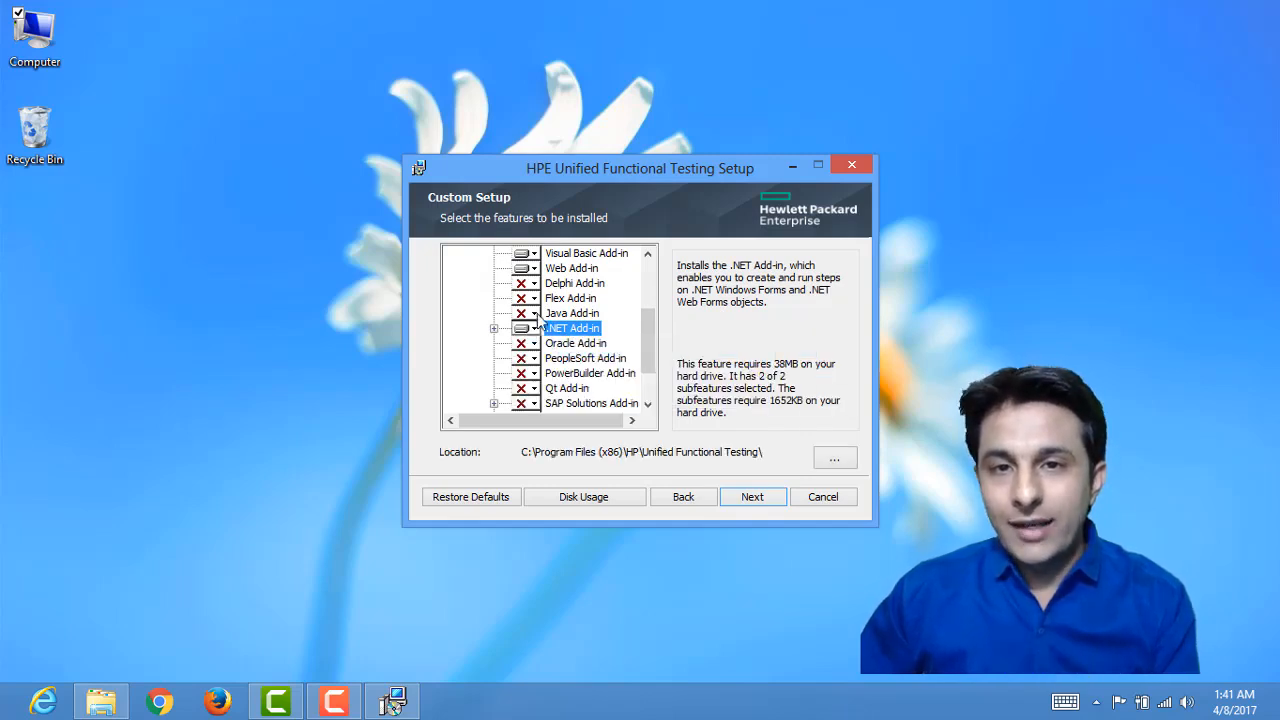
pyautogui.click(533, 314)
pyautogui.click(556, 333)
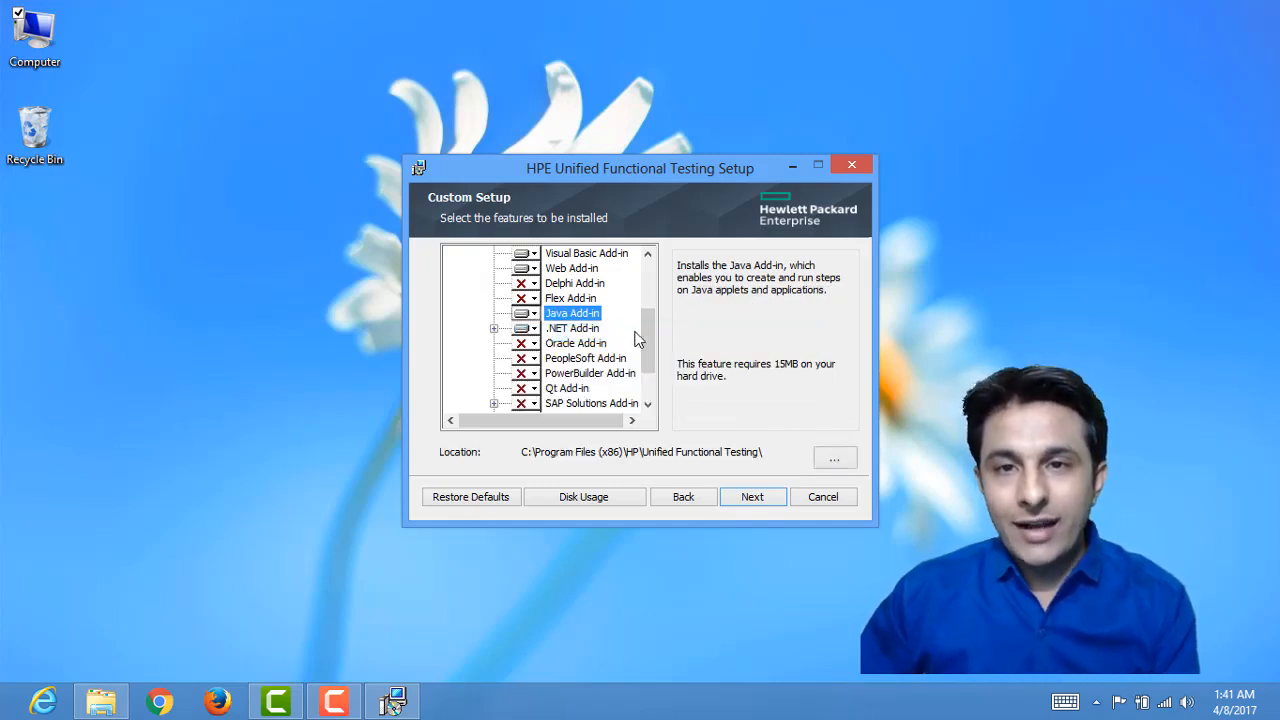
pyautogui.moveTo(655, 350); pyautogui.dragTo(657, 296)
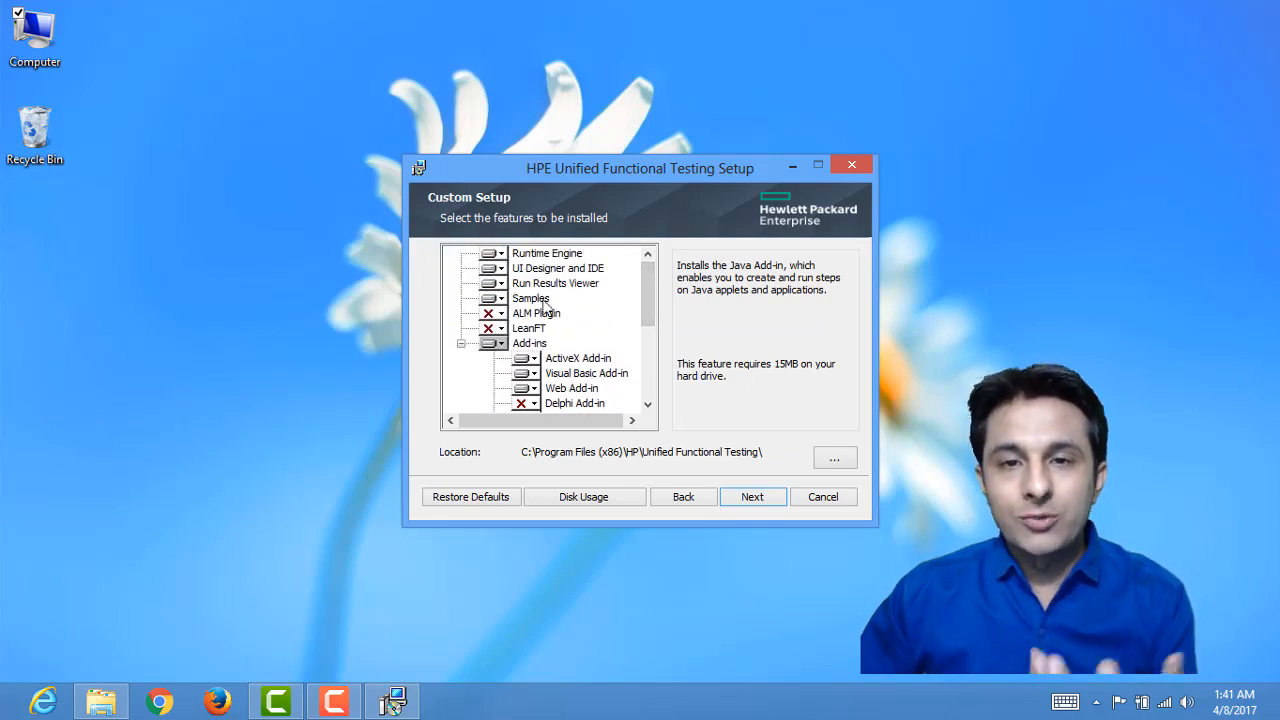
pyautogui.click(493, 328)
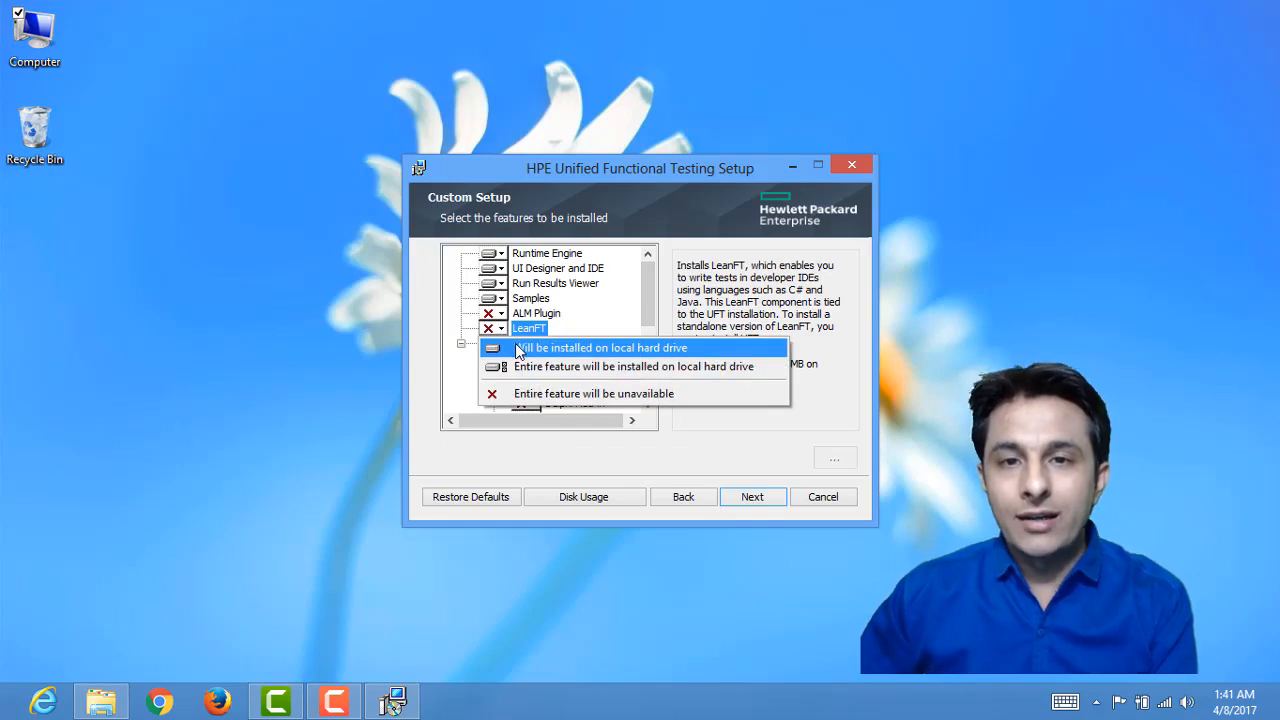
pyautogui.click(674, 300)
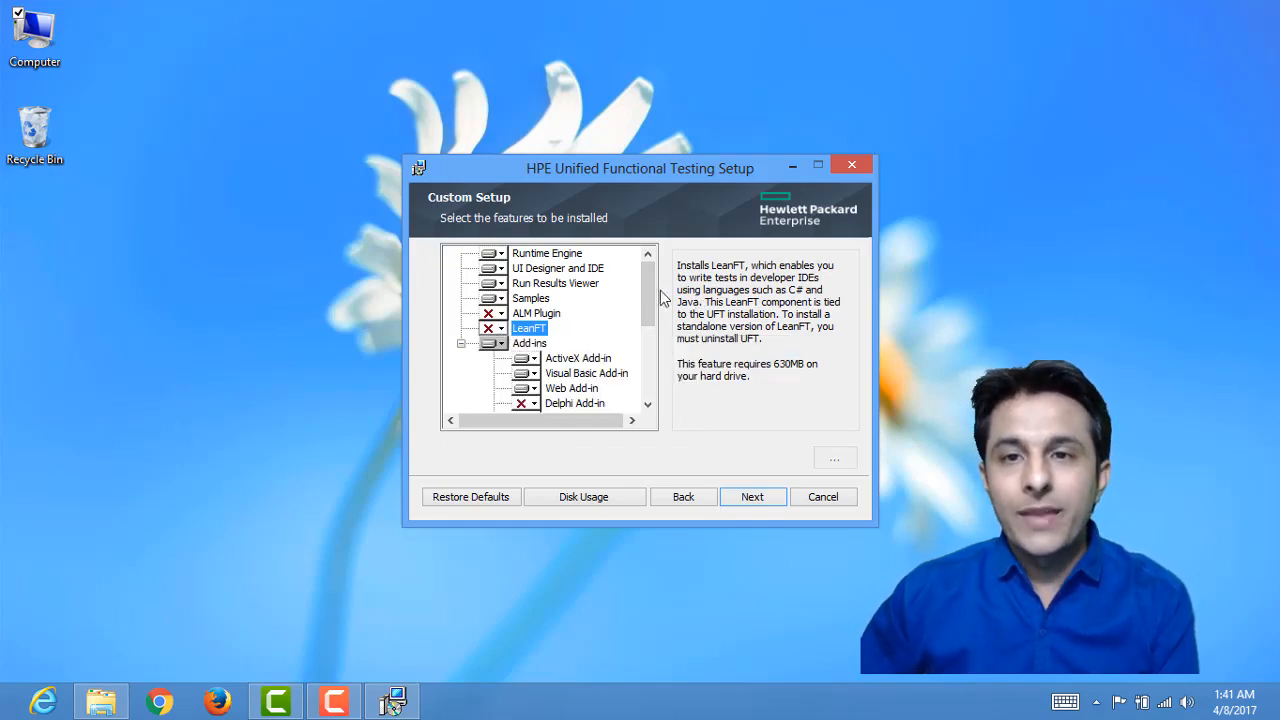
# Review the chosen add-ins and start the installation, keeping only Configure Internet Explorer settings enabled in the UFT configuration.
pyautogui.moveTo(652, 286); pyautogui.dragTo(652, 368)
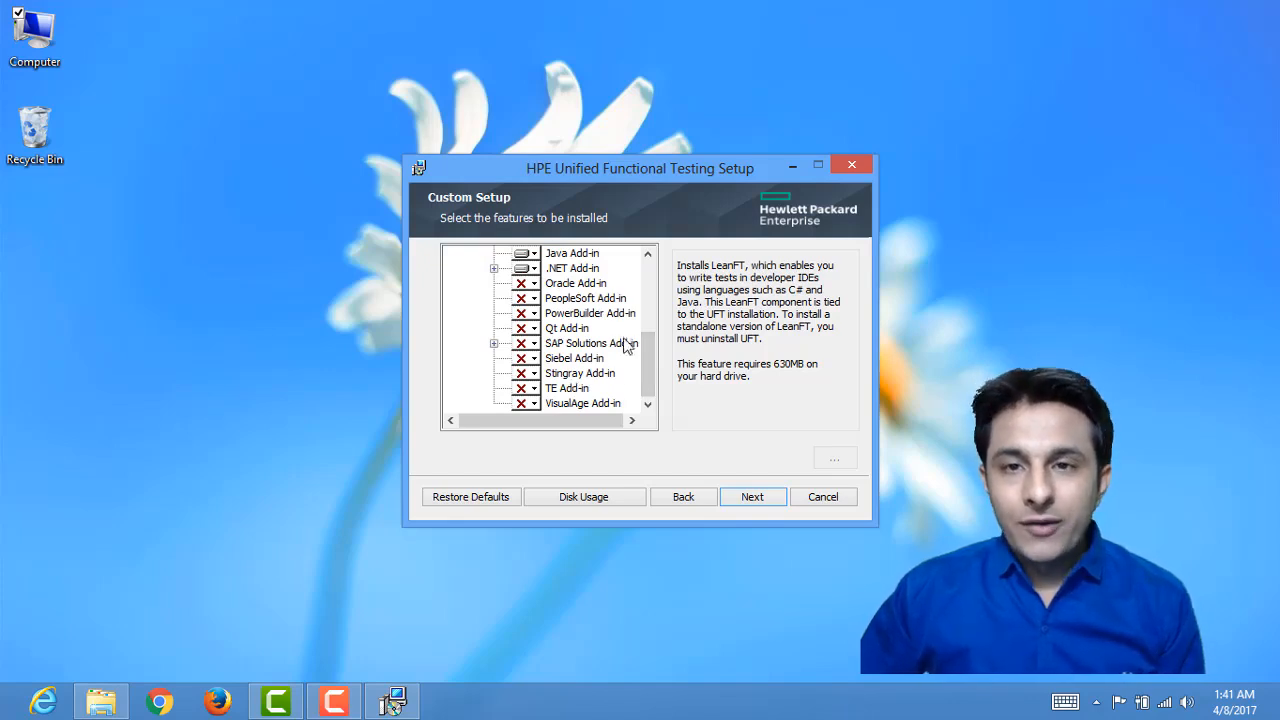
pyautogui.moveTo(652, 354); pyautogui.dragTo(630, 318)
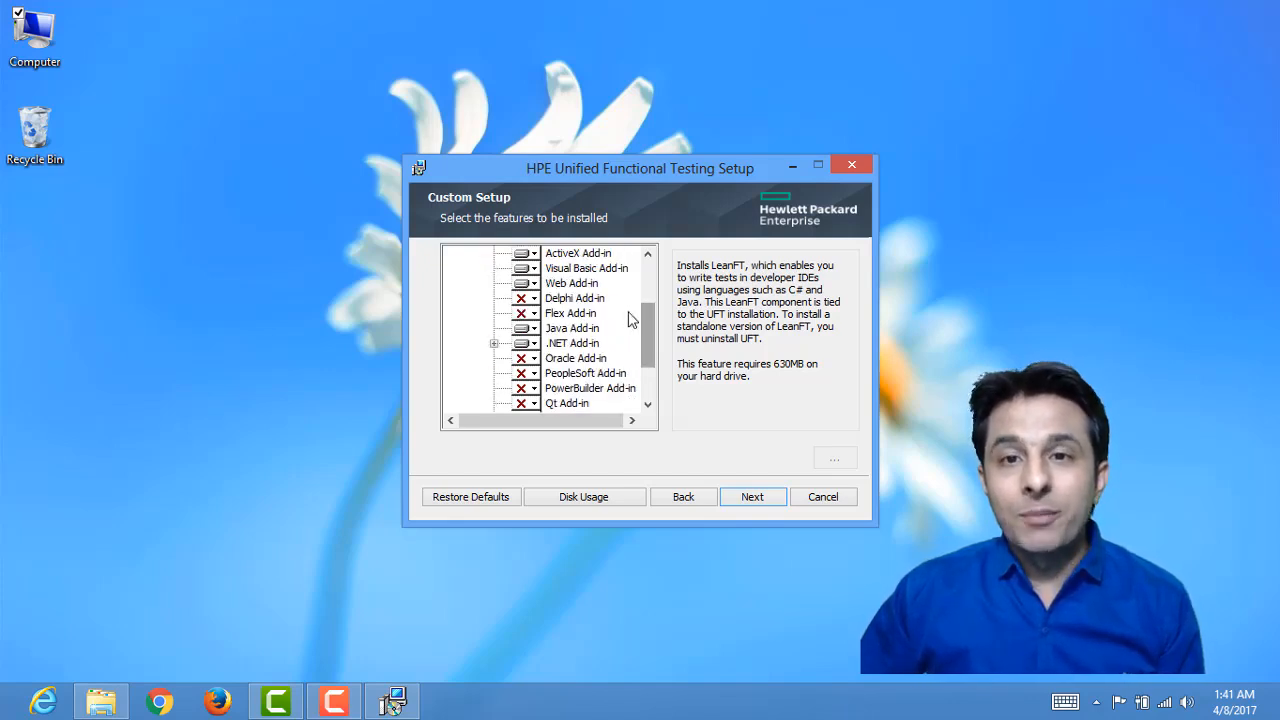
pyautogui.click(567, 284)
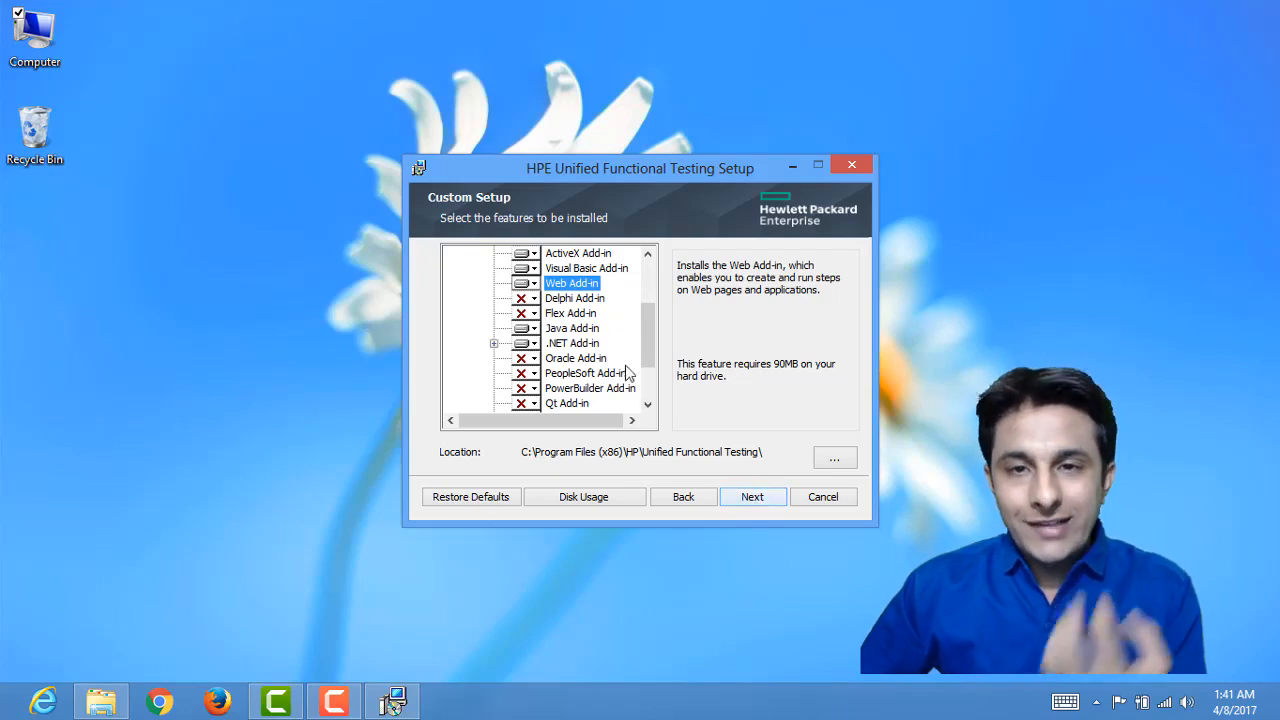
pyautogui.click(758, 500)
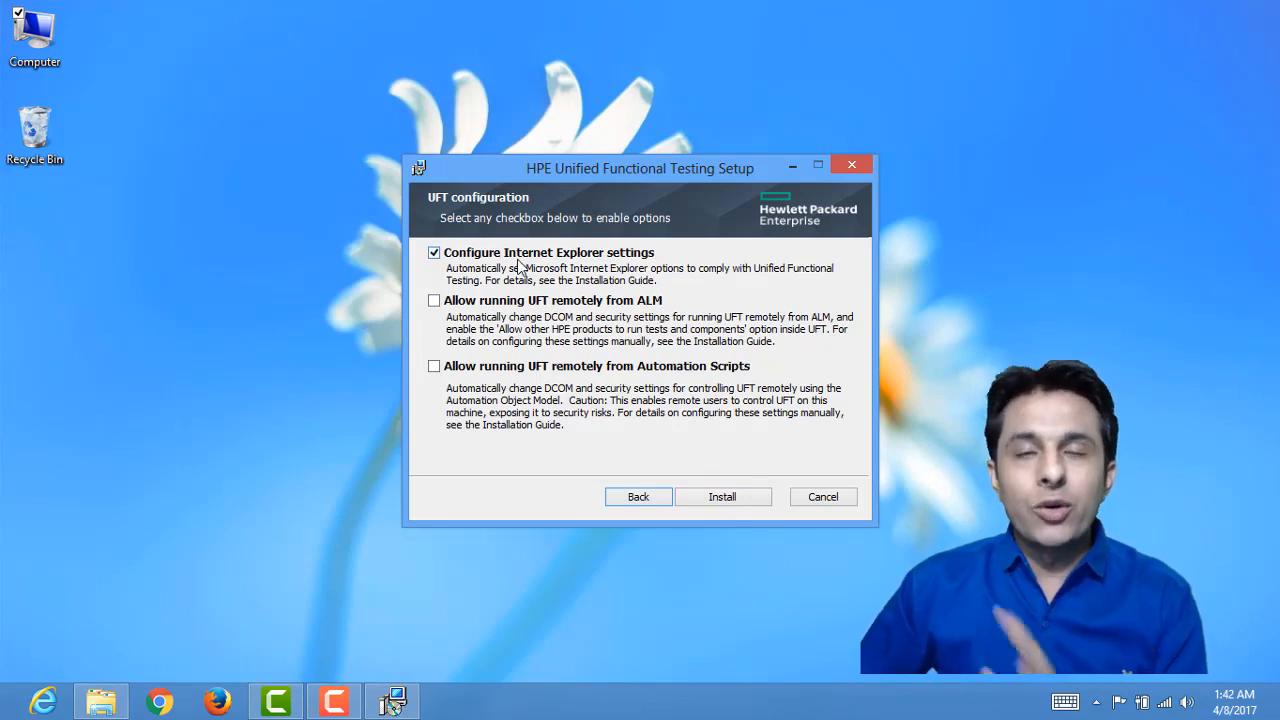
pyautogui.click(738, 498)
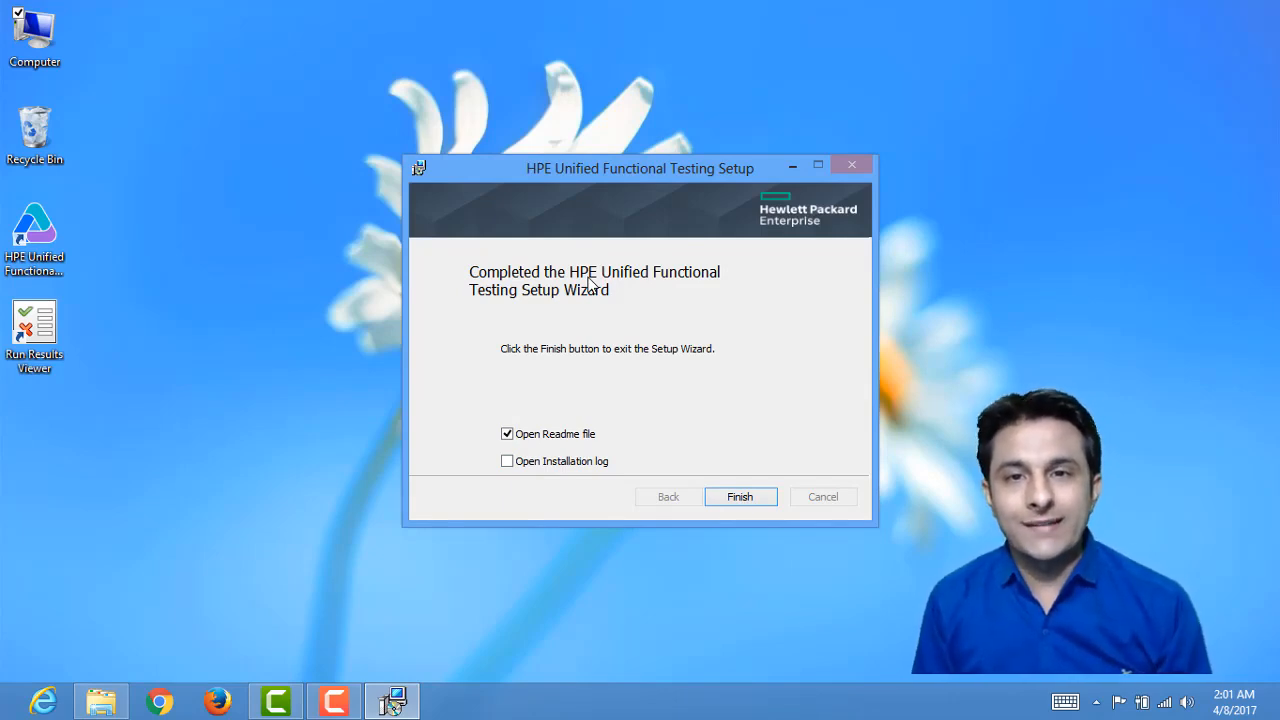
# Finish the setup wizard without opening the Readme file, and select the HPE Unified Functional Testing desktop shortcut.
pyautogui.click(510, 436)
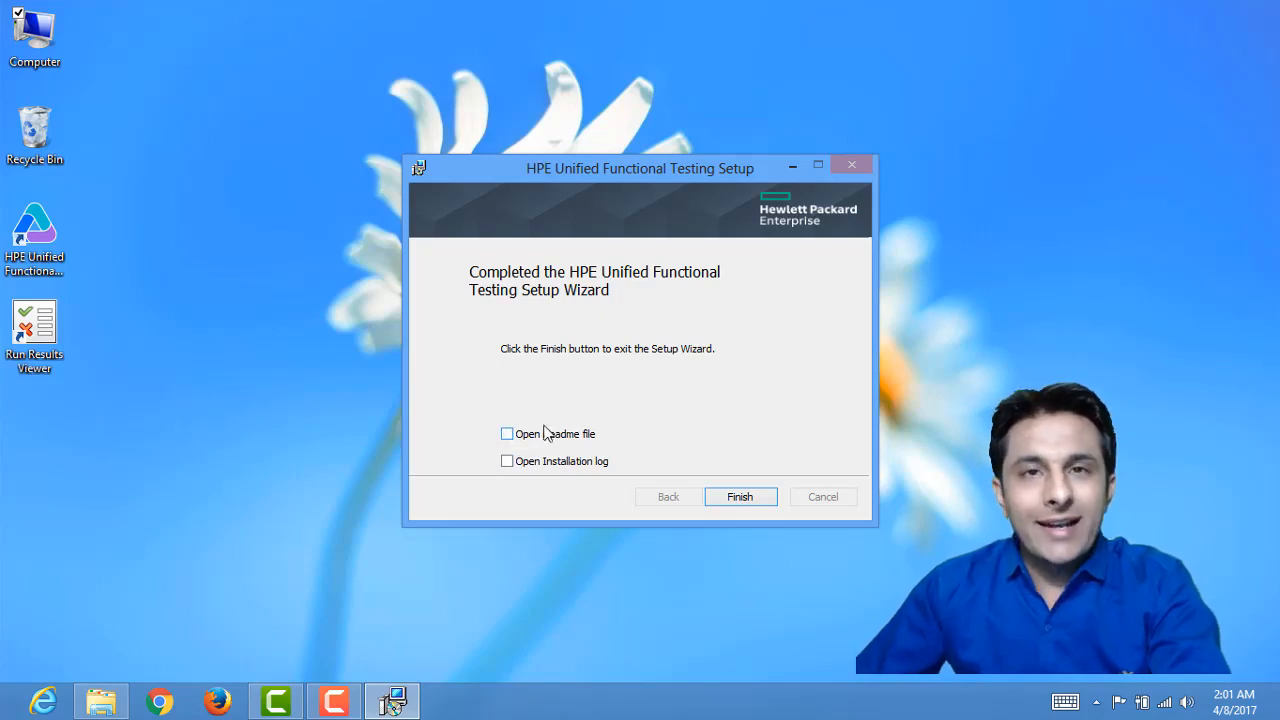
pyautogui.click(741, 497)
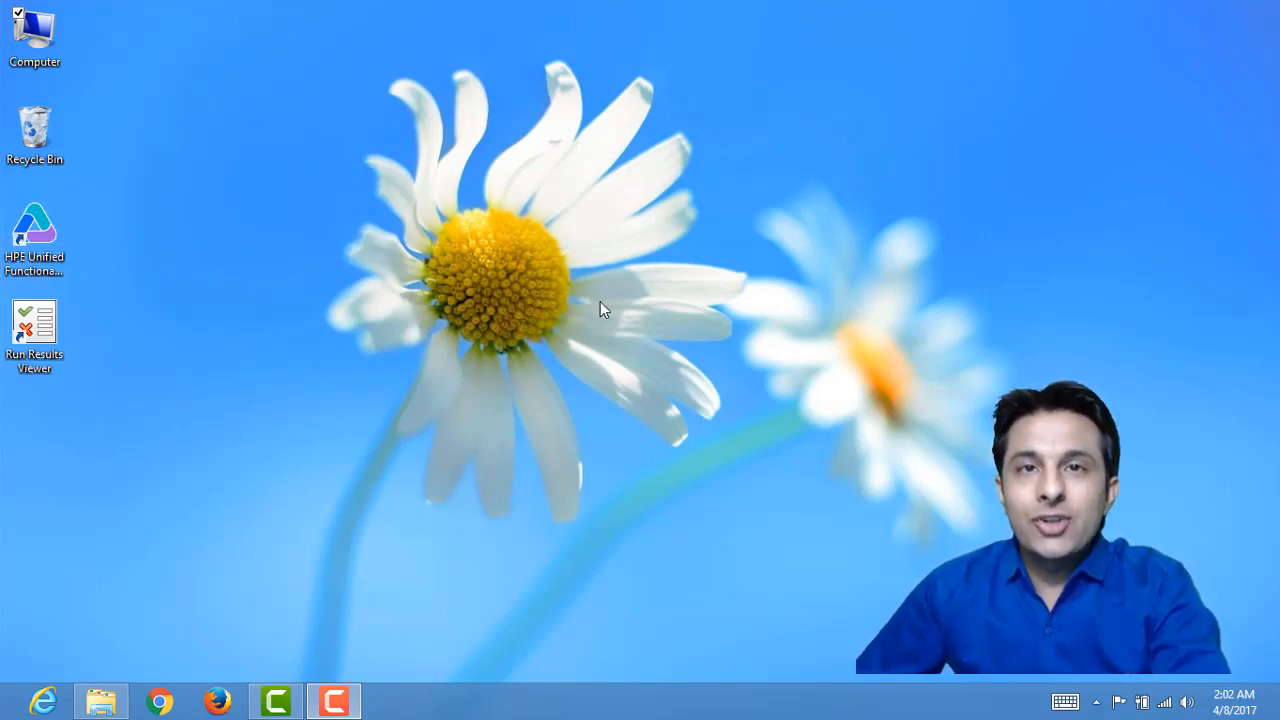
pyautogui.click(45, 245)
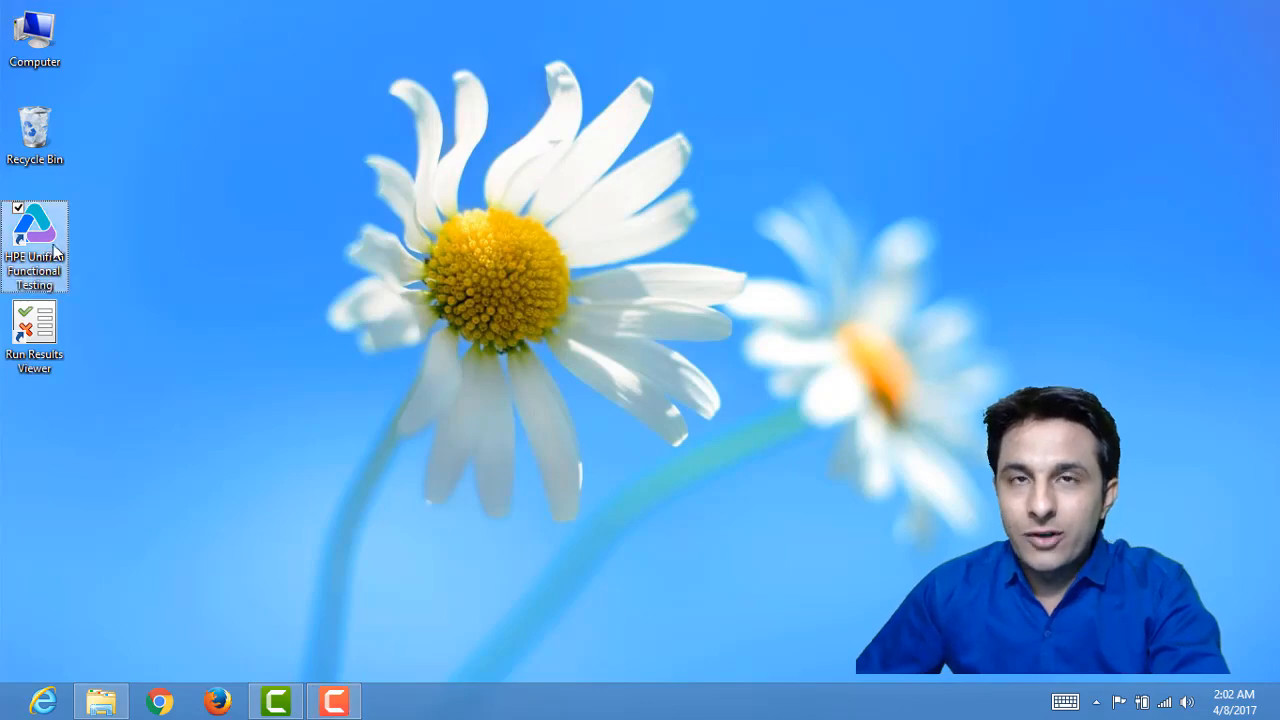
# Launch HPE Unified Functional Testing from the desktop and continue with the current license without installing a new one.
pyautogui.click(55, 330)
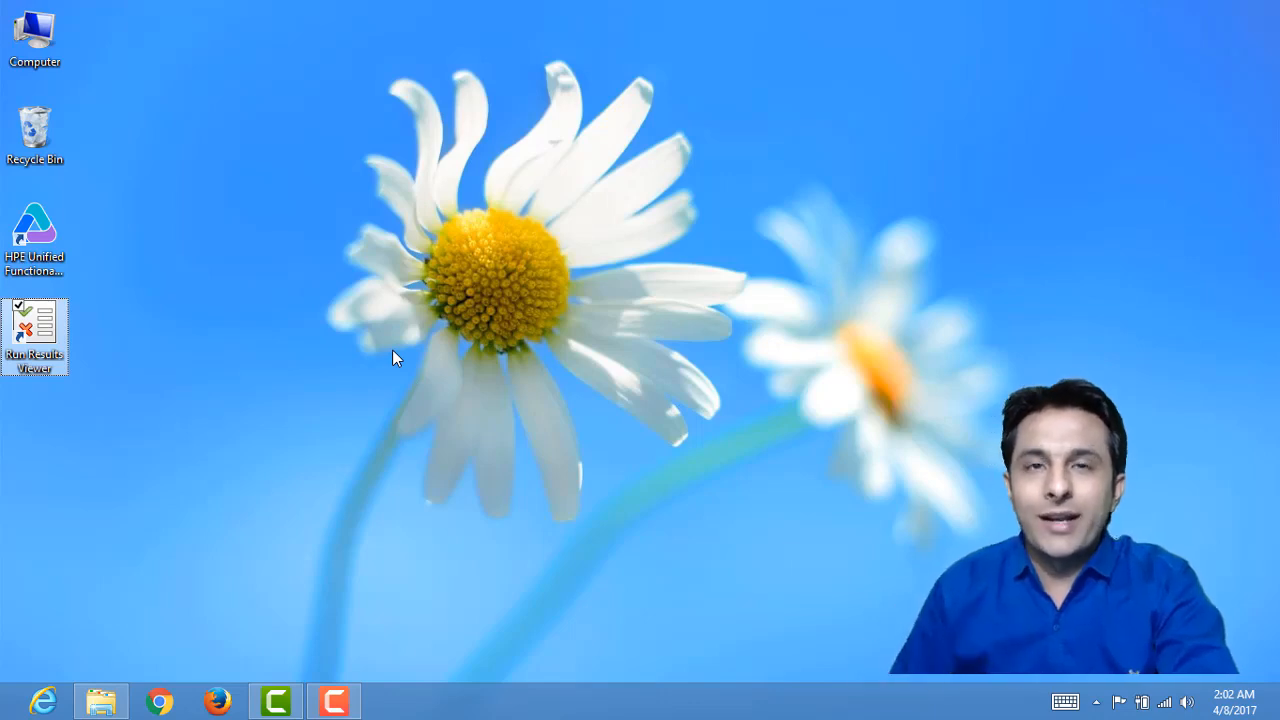
pyautogui.doubleClick(35, 230)
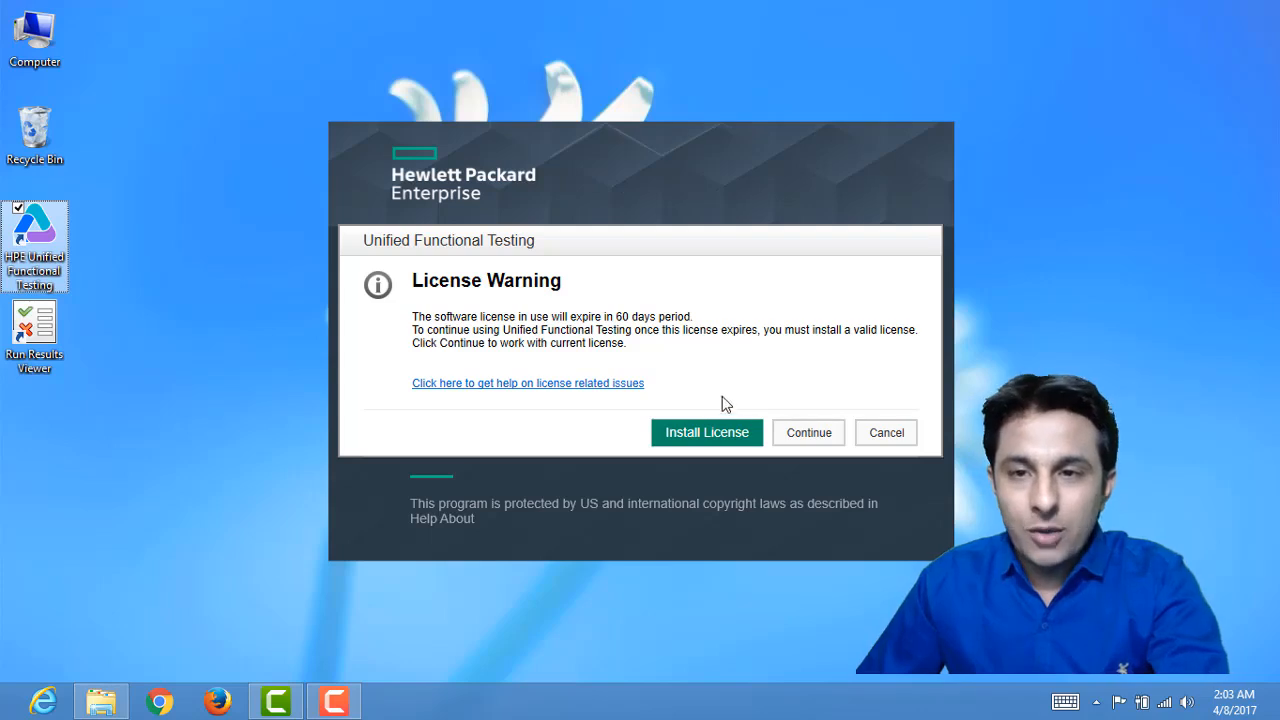
pyautogui.click(824, 432)
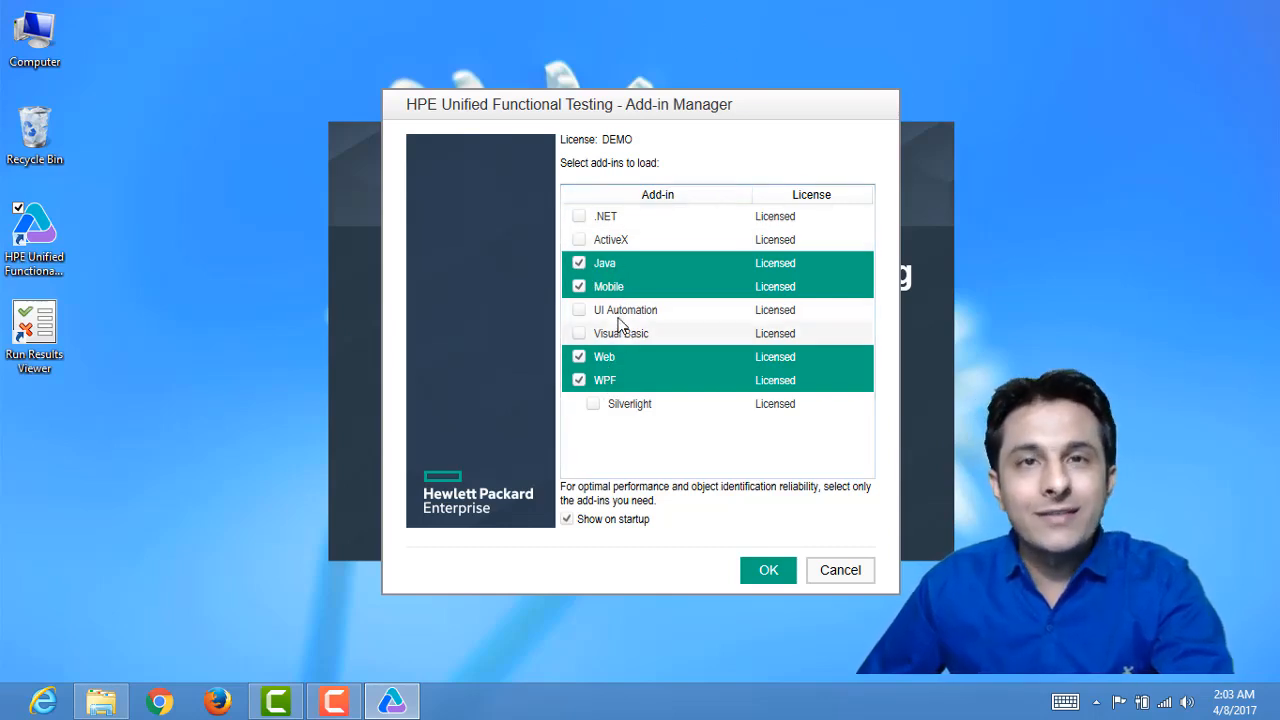
# Load the Java, Mobile, Web and WPF add-ins with .NET left unselected, and allow the application through Windows Firewall on public networks.
pyautogui.click(580, 218)
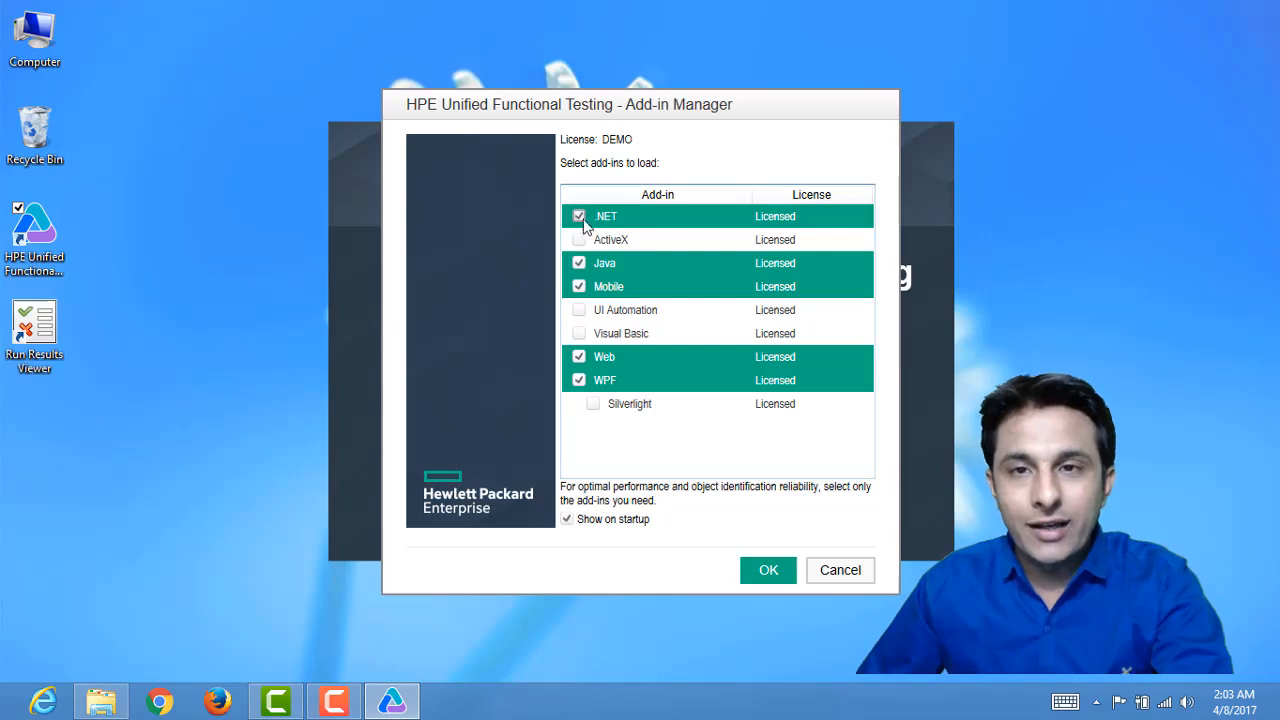
pyautogui.click(578, 218)
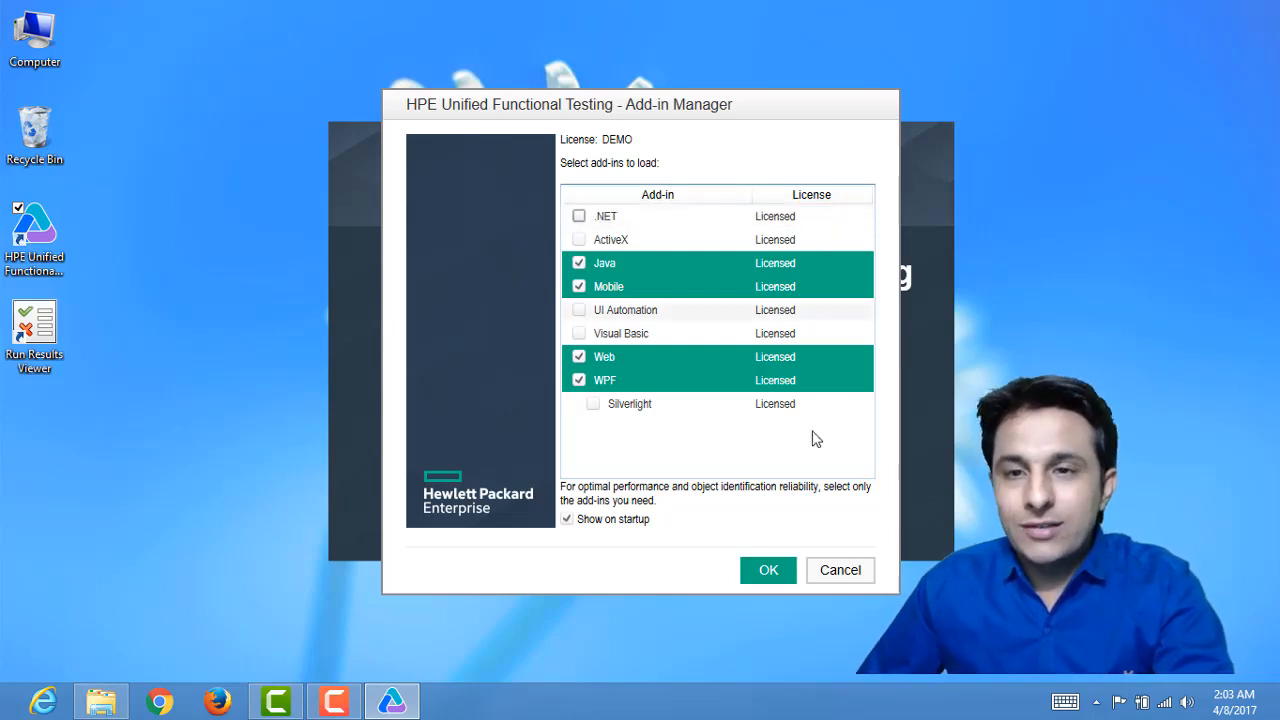
pyautogui.click(785, 572)
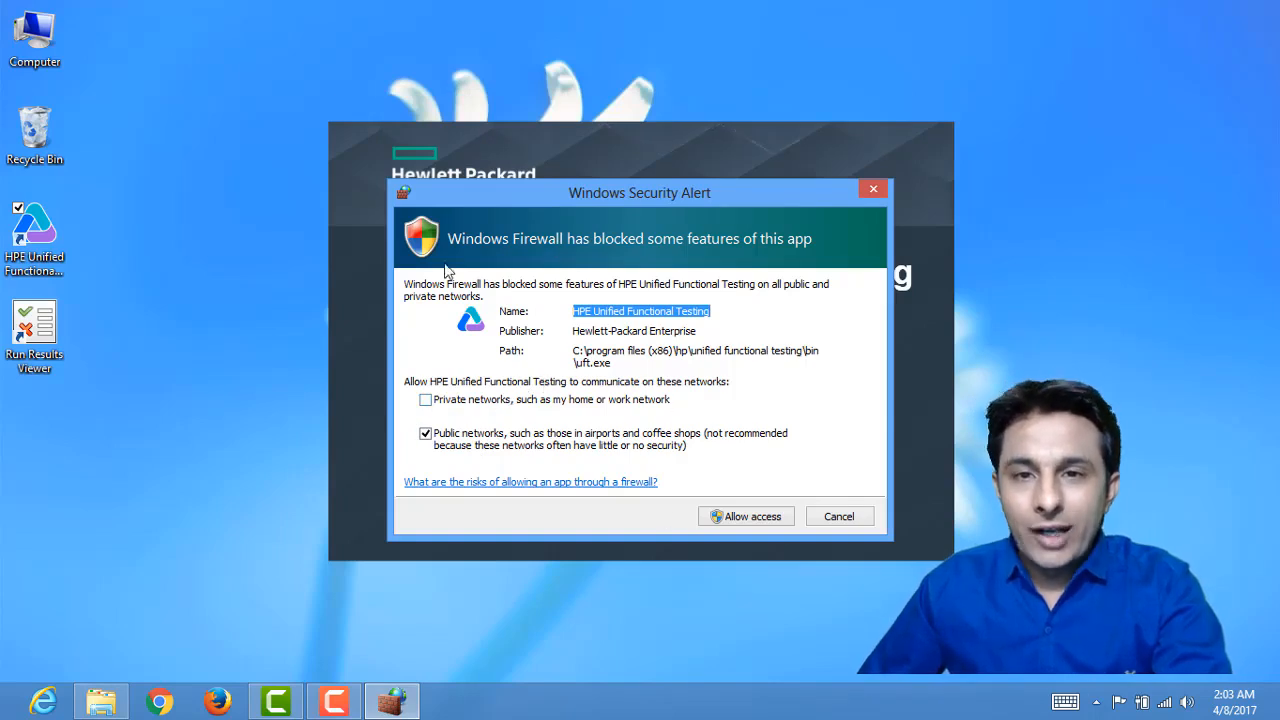
pyautogui.click(729, 516)
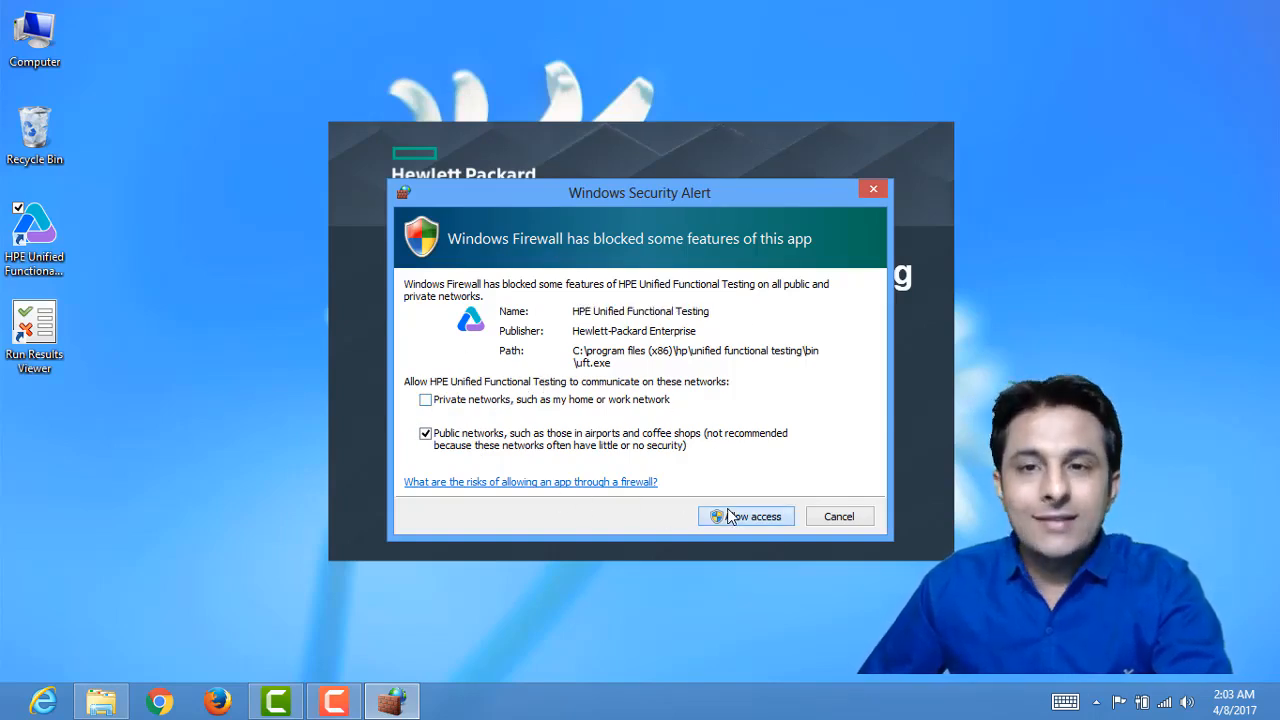